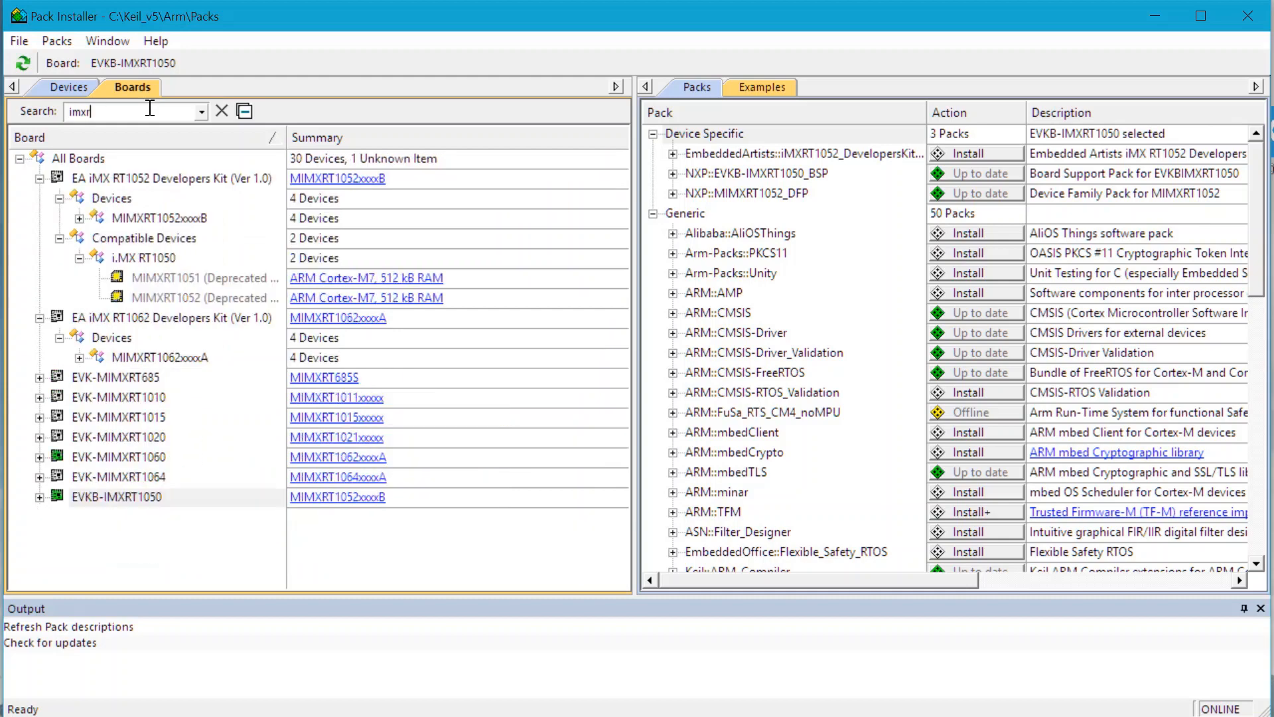
# Step: Filter the boards by imxrt1050, select the MIMXRT1052xxxxB device and check its NXP DFP and BSP packs
pyautogui.write('50')
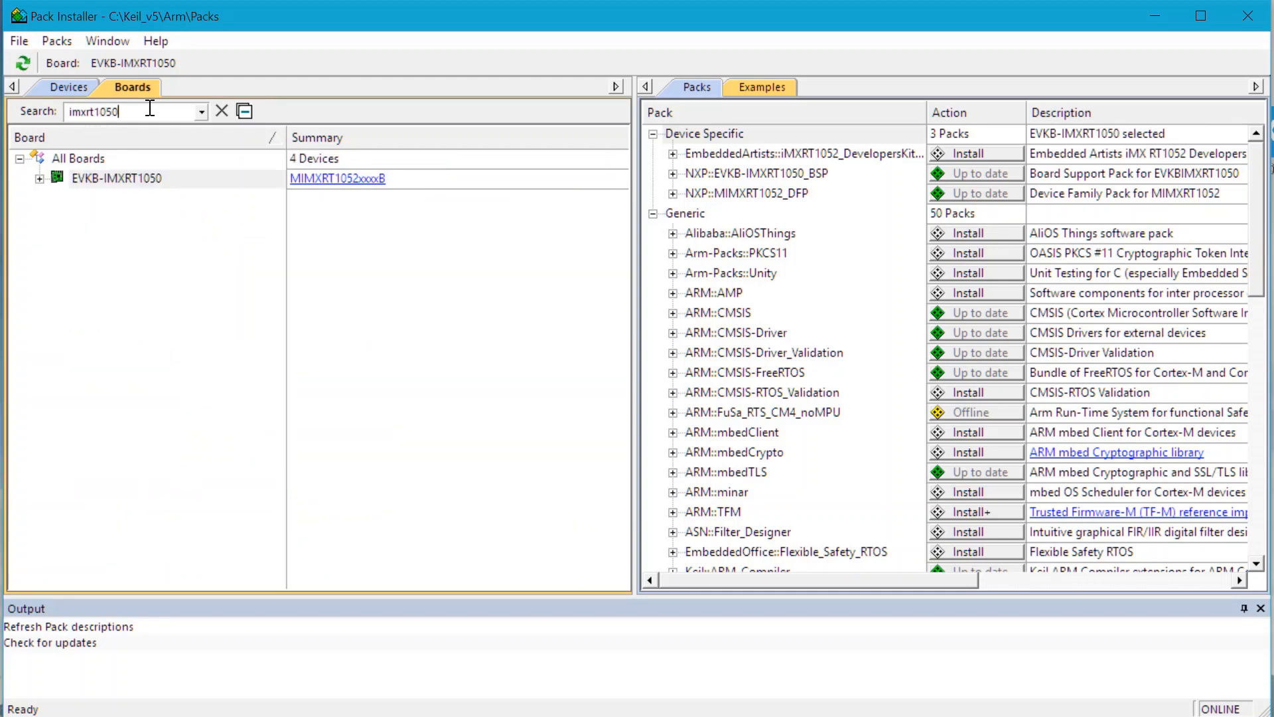
pyautogui.click(41, 179)
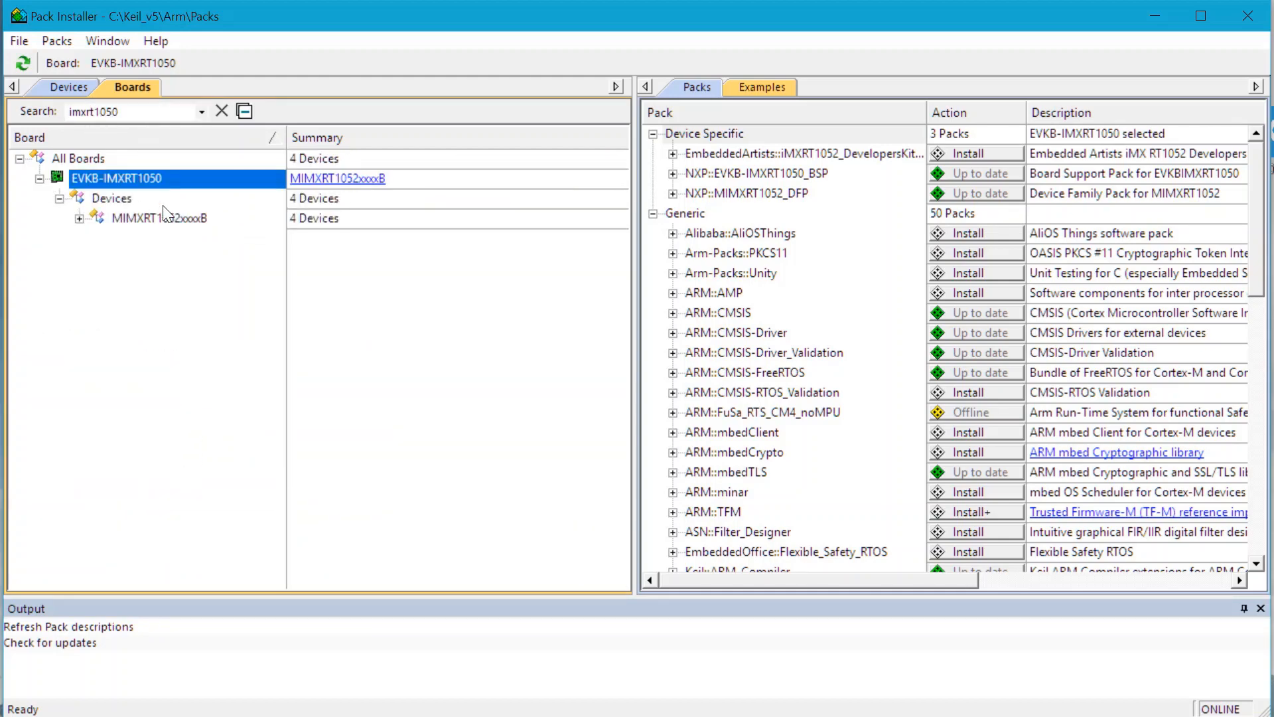
pyautogui.click(132, 220)
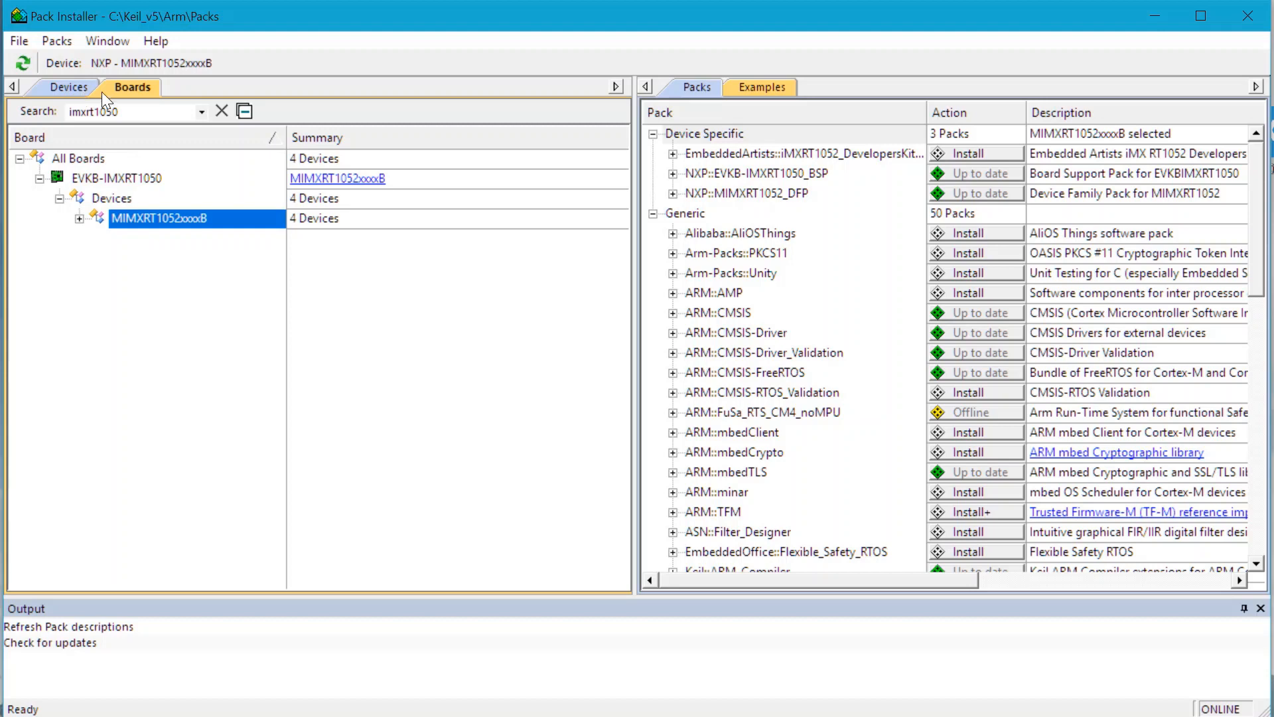
pyautogui.click(847, 195)
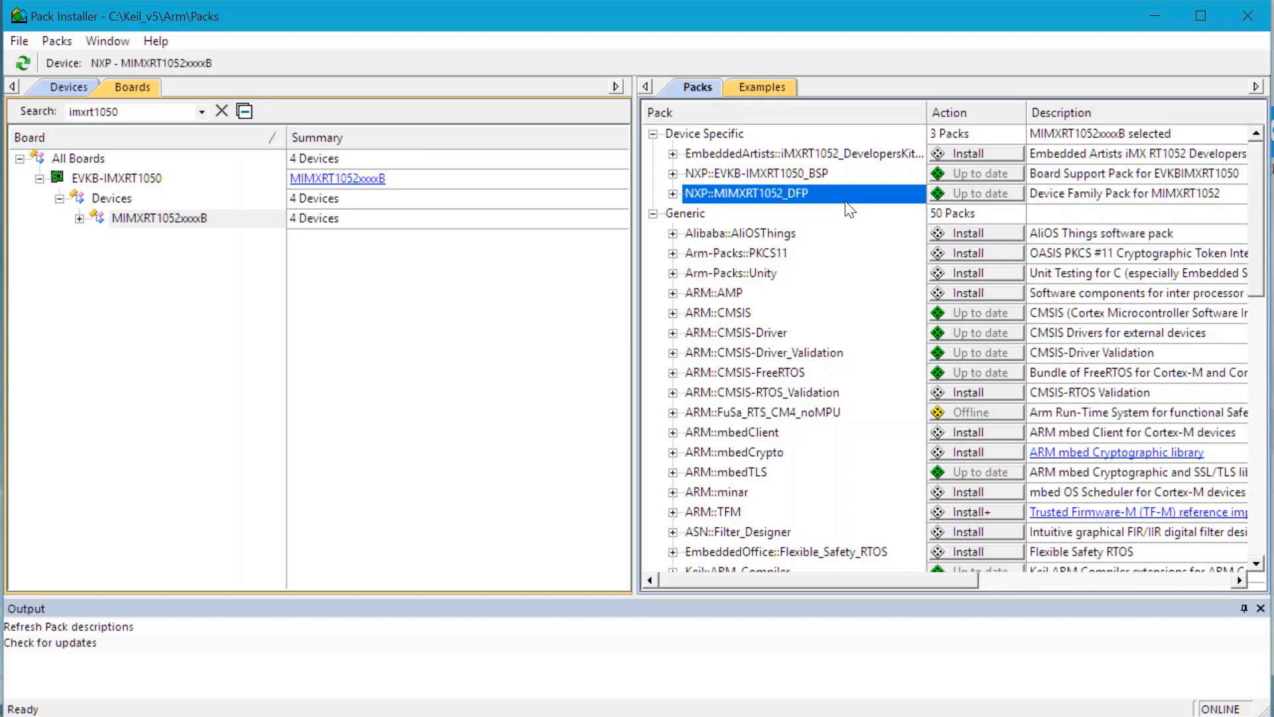
pyautogui.click(839, 177)
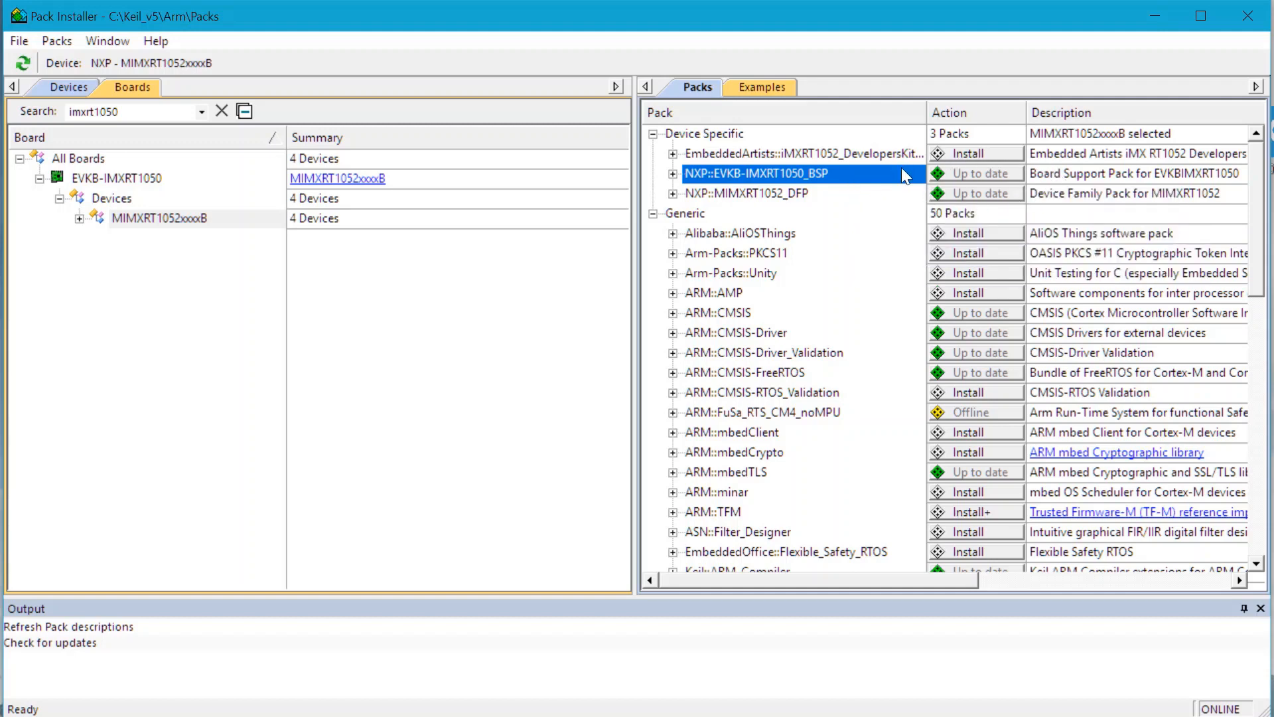
# Step: Copy the iled_blinky example for EVKB-IMXRT1050 to C:\nxp\iled_blinky, using the pack folder structure and launching µVision
pyautogui.click(766, 91)
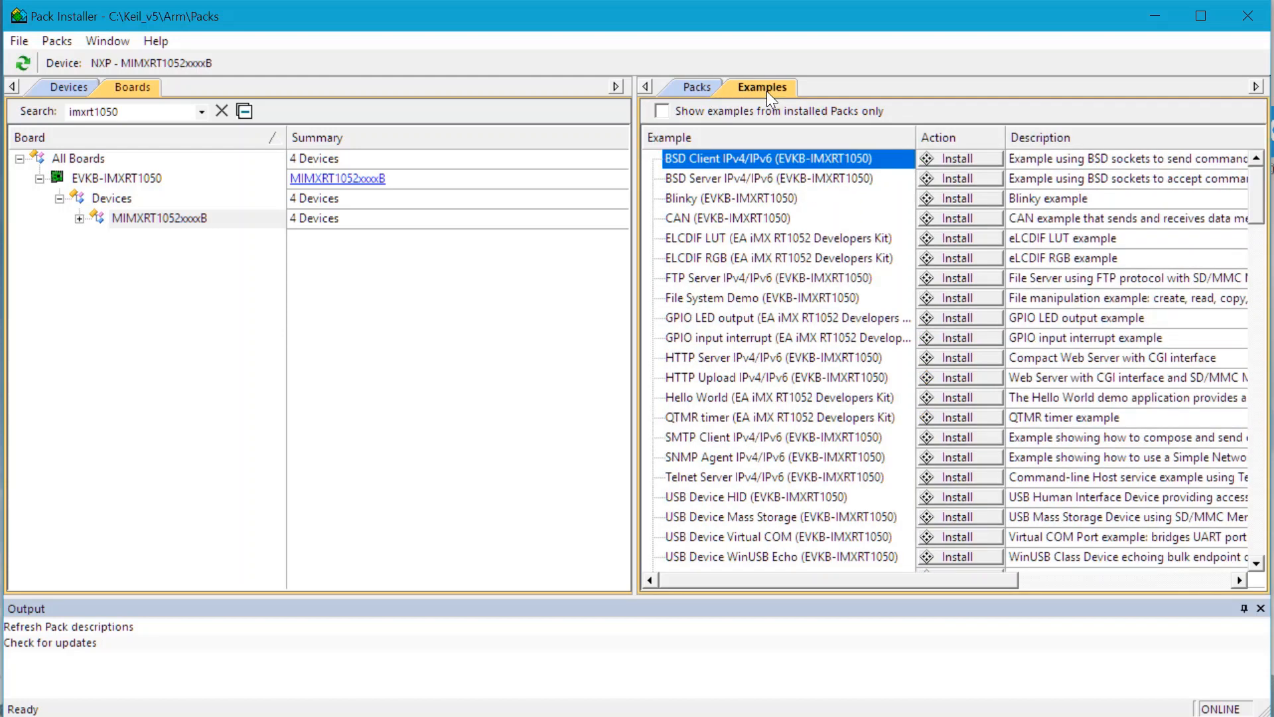
pyautogui.scroll(-3, 850, 299)
pyautogui.scroll(-12, 871, 318)
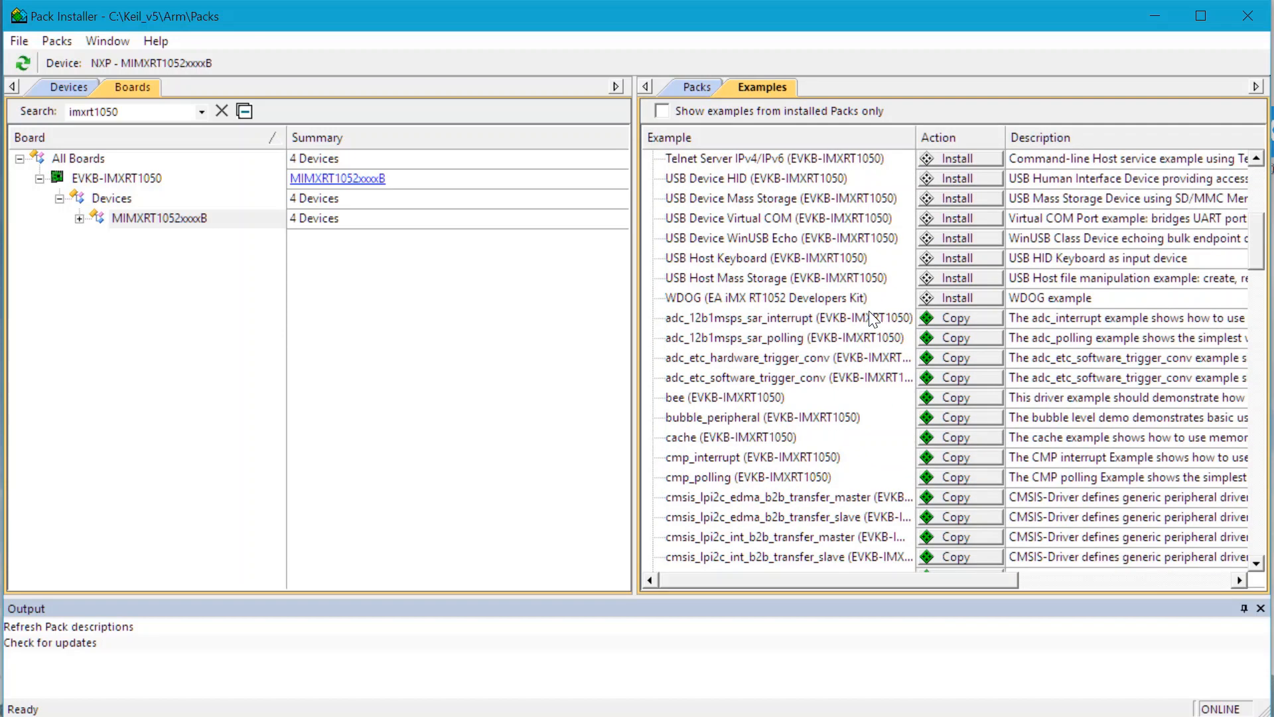
pyautogui.scroll(-9, 862, 319)
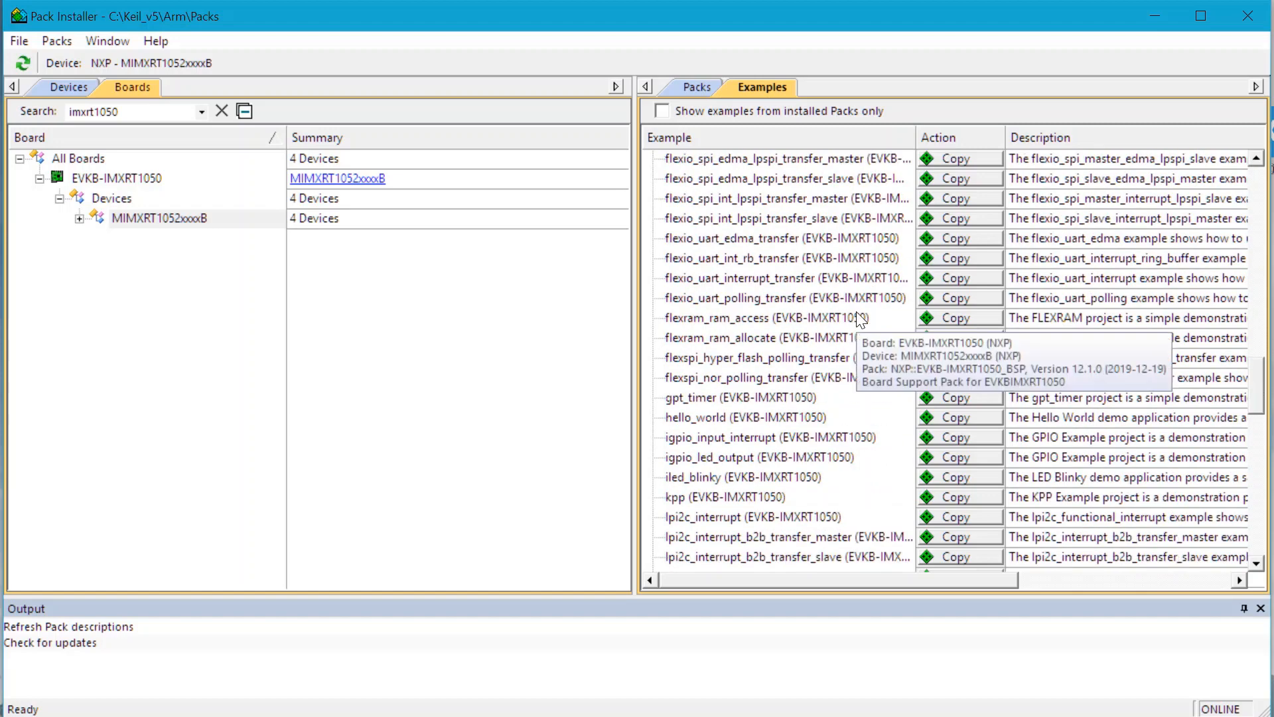
pyautogui.click(784, 477)
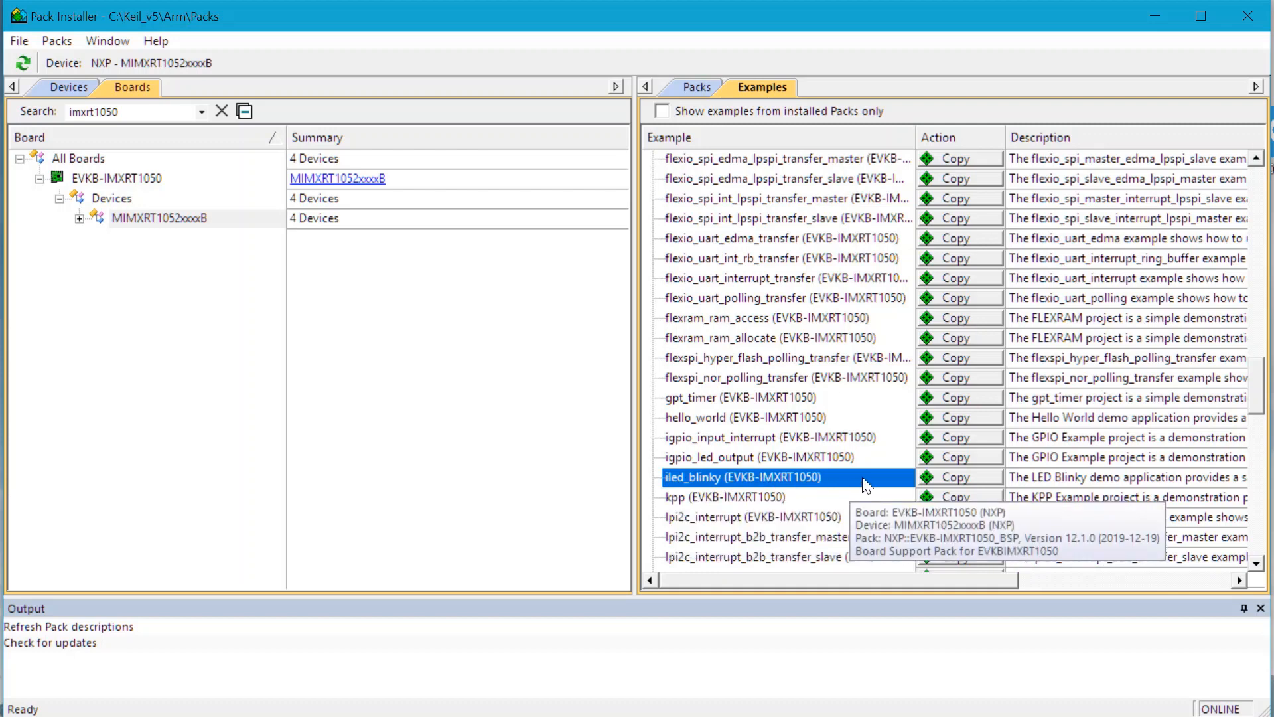
pyautogui.click(967, 478)
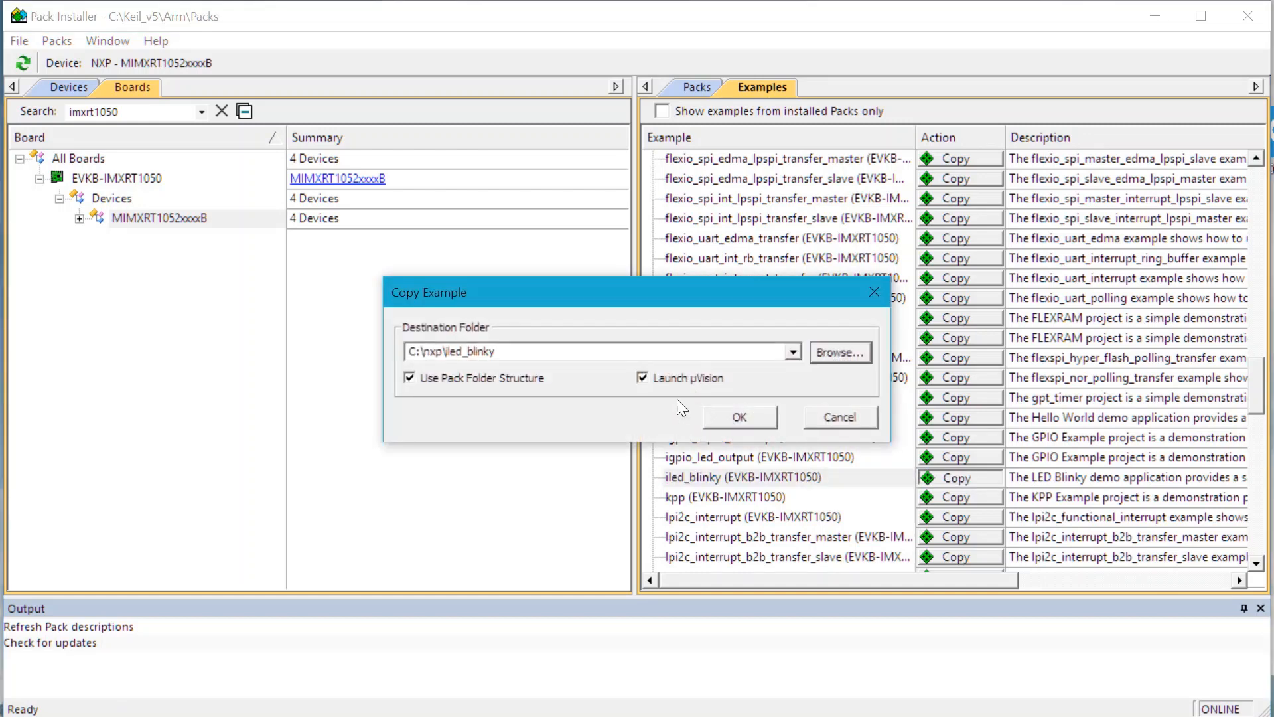
pyautogui.doubleClick(454, 359)
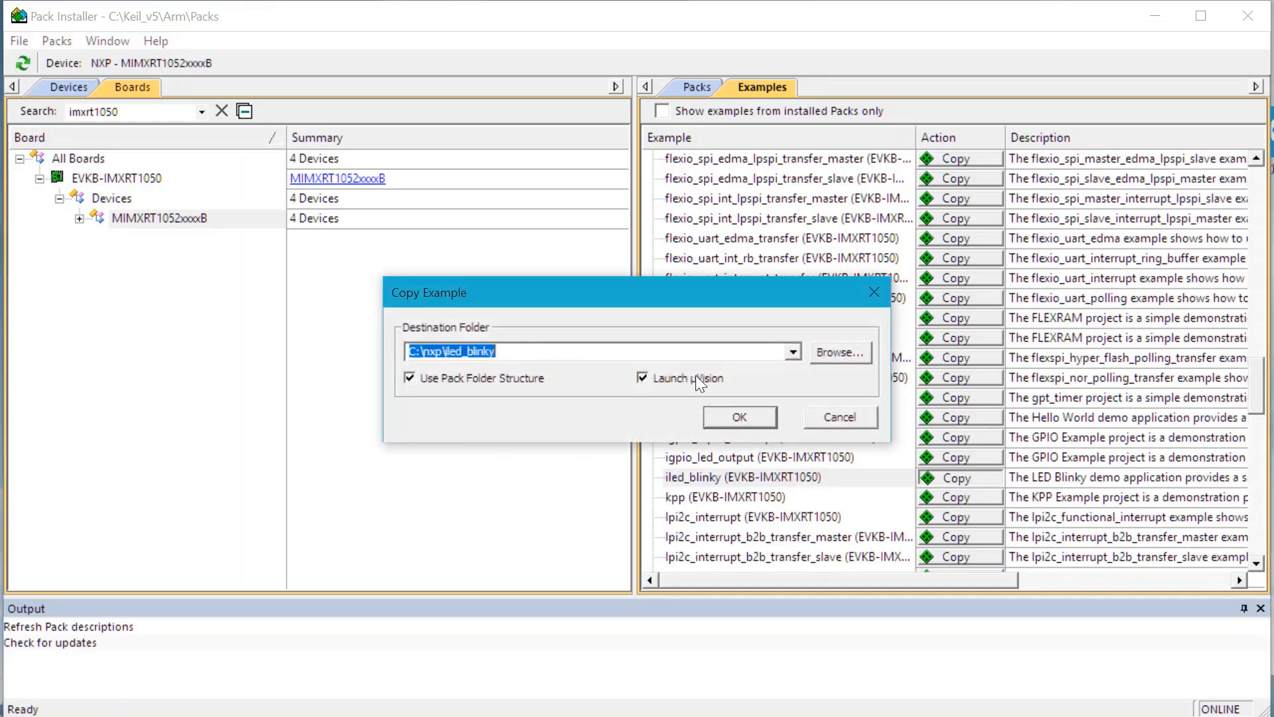
pyautogui.click(738, 415)
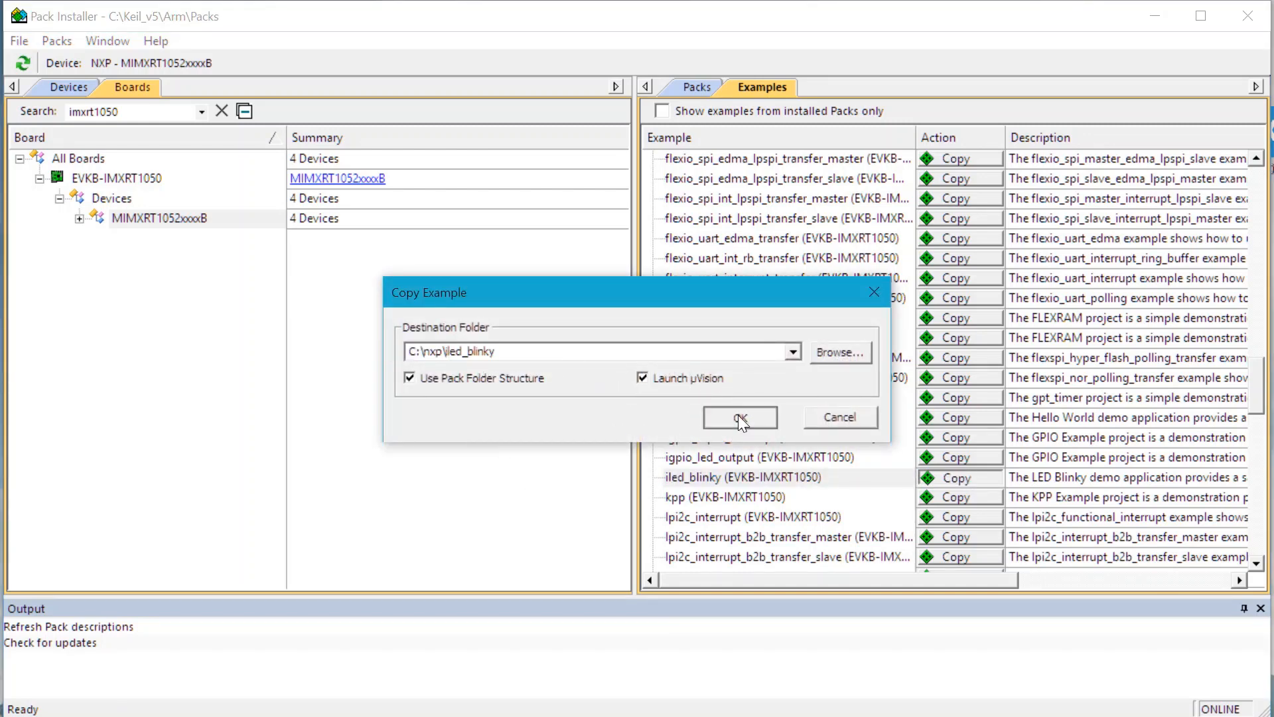
pyautogui.click(628, 410)
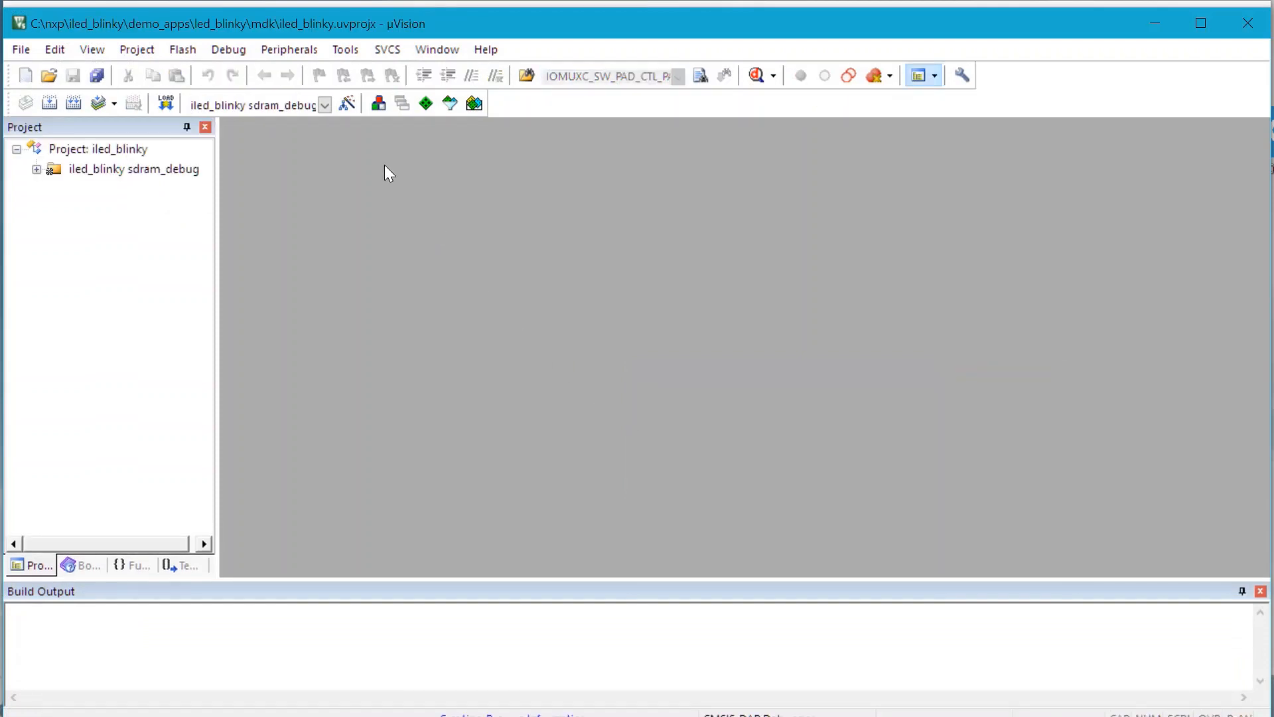
# Step: Choose the iled_blinky sdram_debug target and open board.c from Board Support in a widened project tree
pyautogui.click(324, 104)
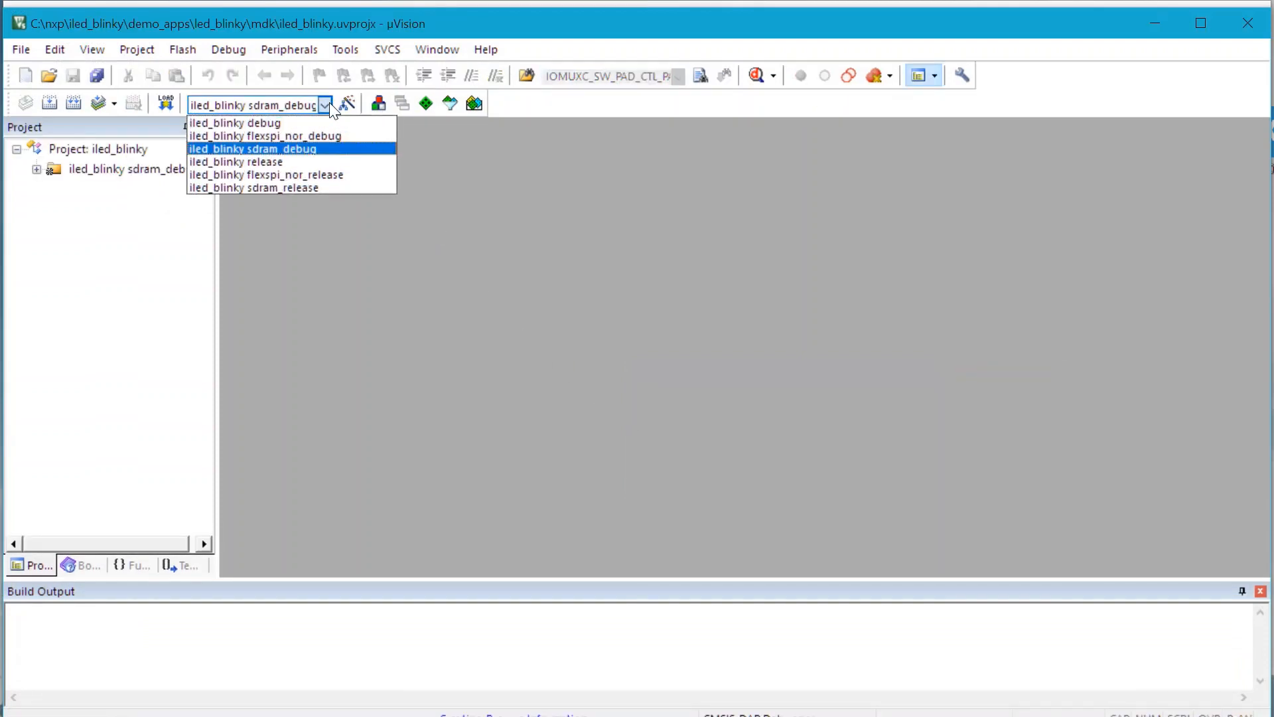
pyautogui.click(336, 150)
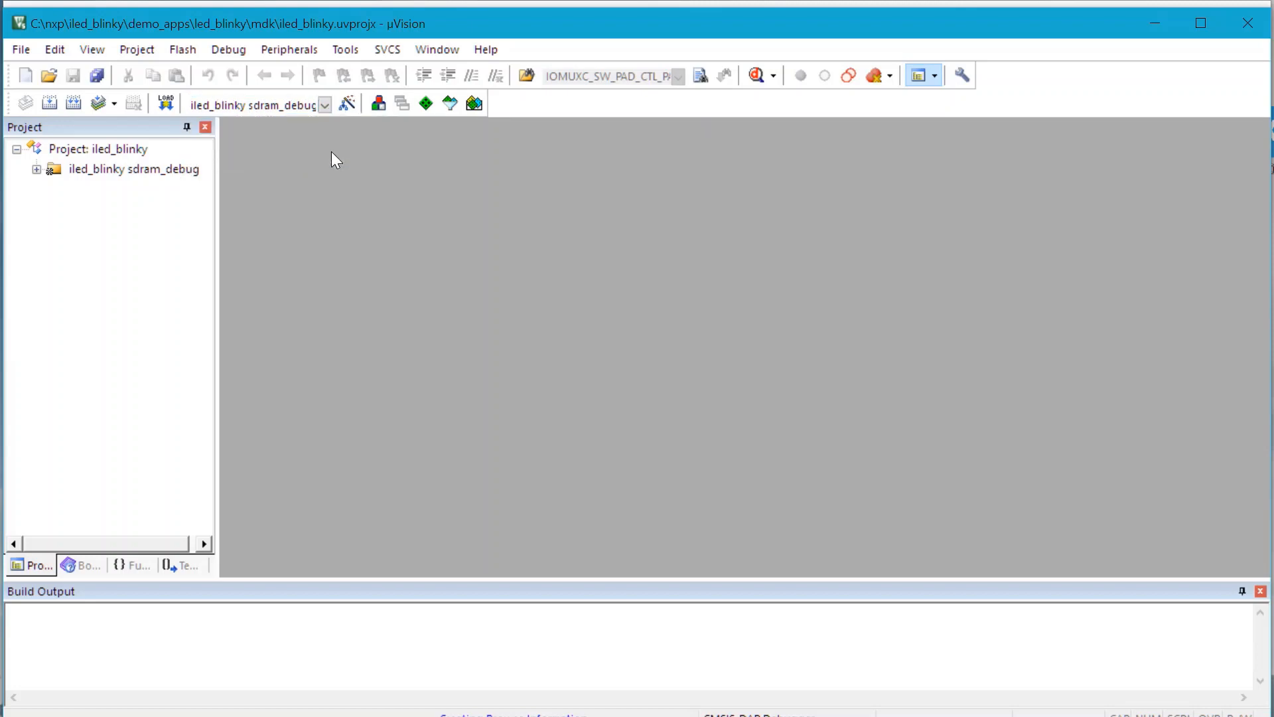
pyautogui.click(37, 169)
pyautogui.click(56, 228)
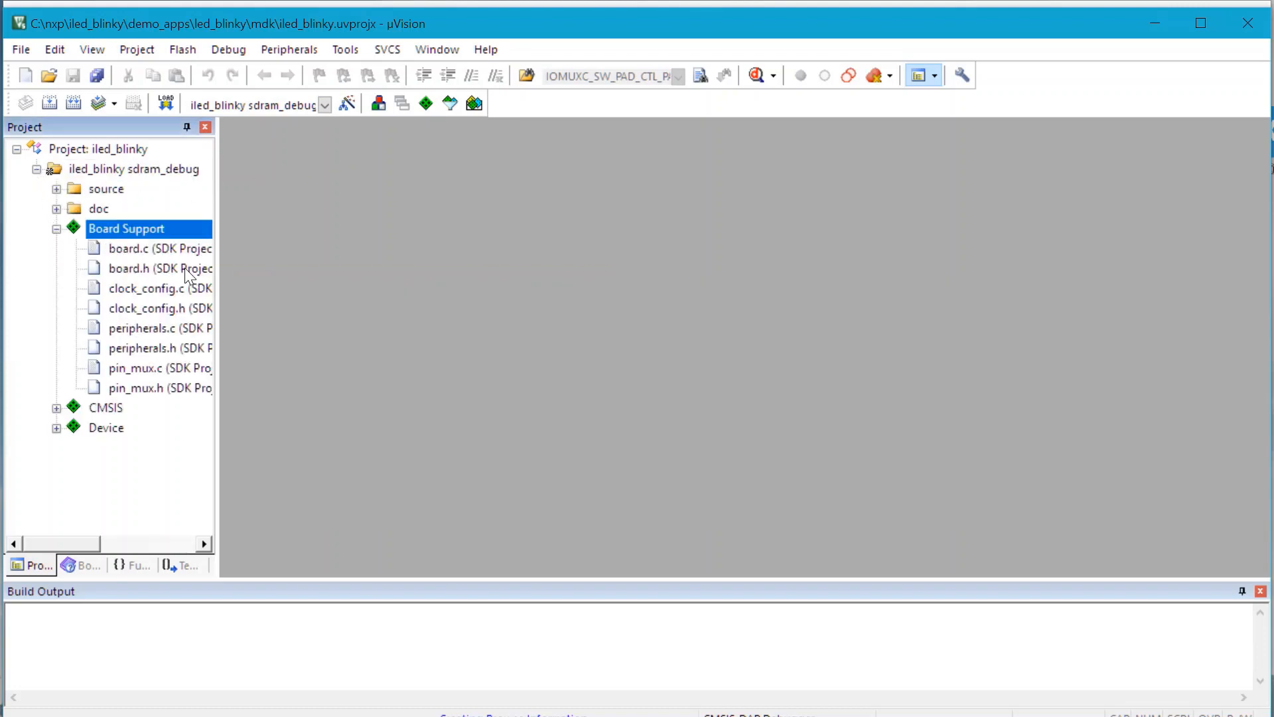
pyautogui.moveTo(216, 275); pyautogui.dragTo(450, 270)
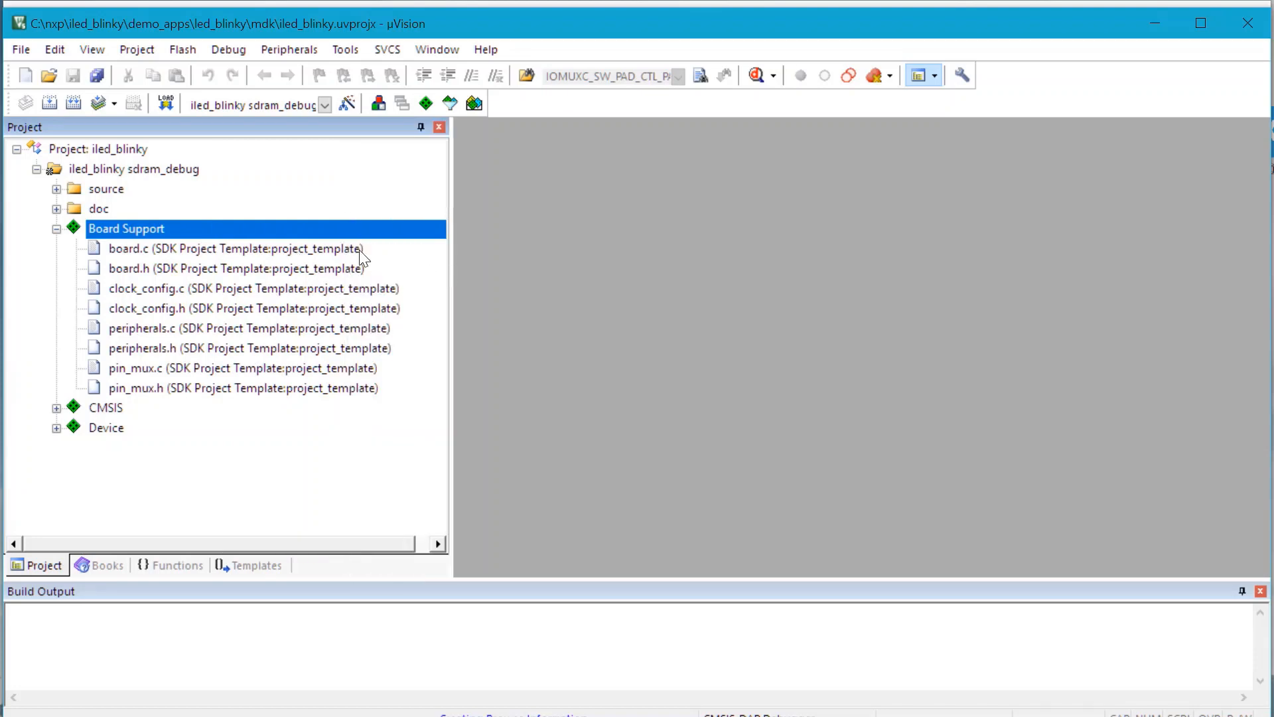
pyautogui.doubleClick(279, 248)
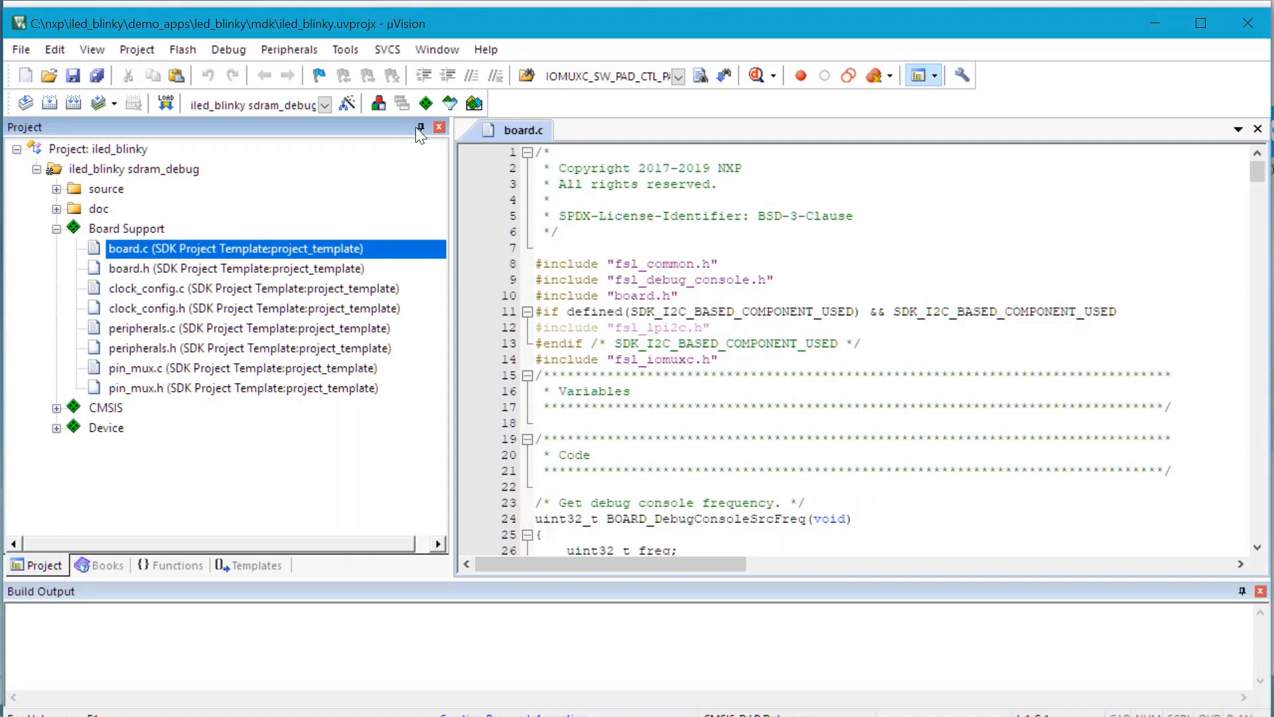
# Step: In the run-time environment manager, choose the evkbimxrt1050 variant for the Board Support project_template component
pyautogui.click(425, 111)
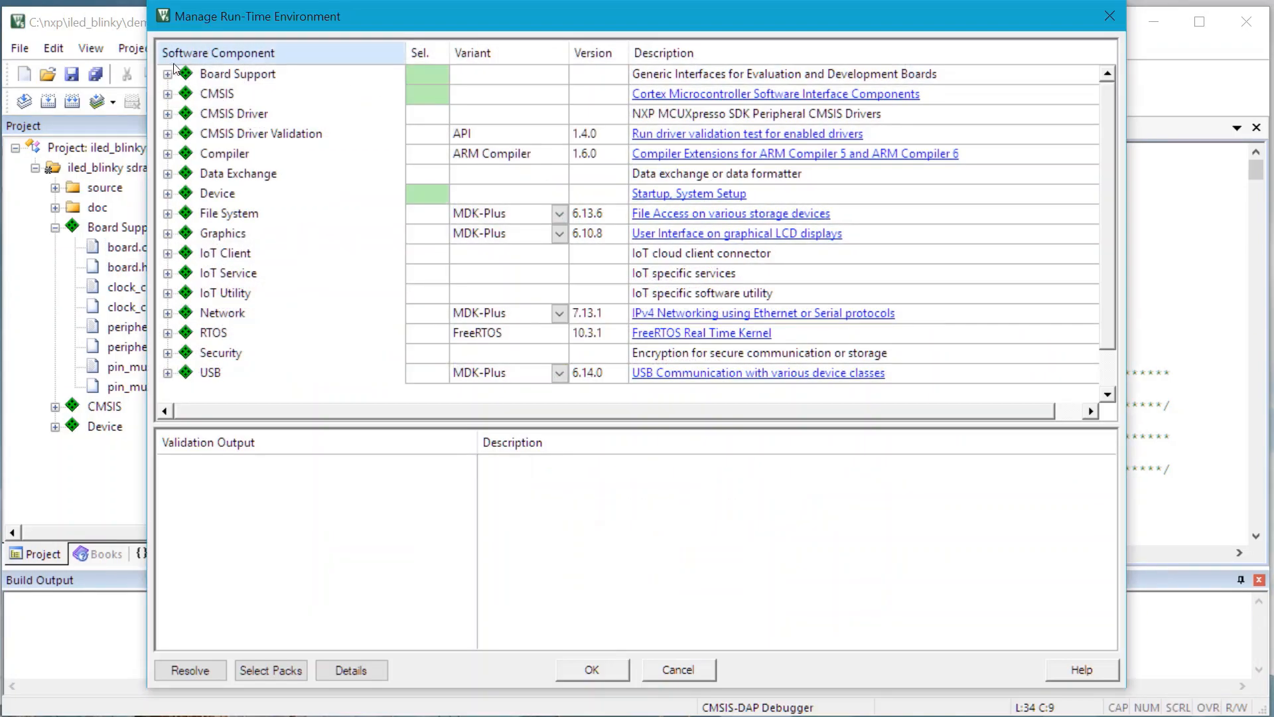
pyautogui.click(169, 74)
pyautogui.click(188, 94)
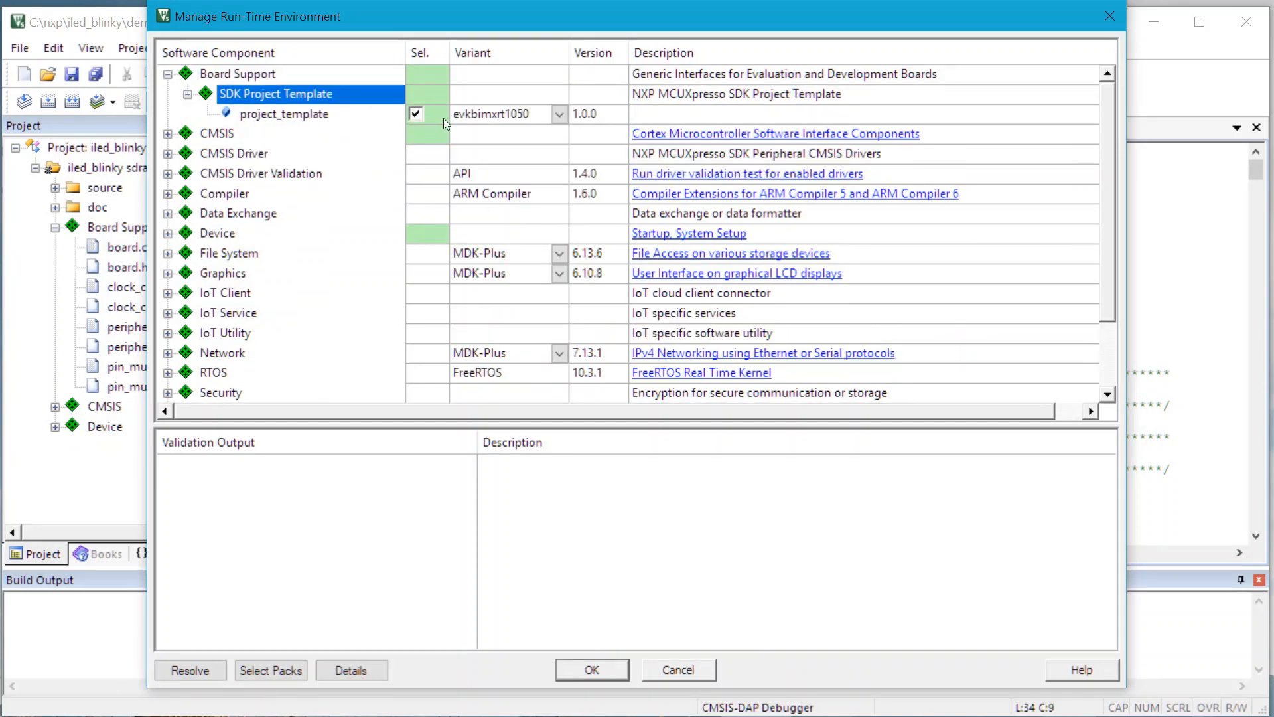
pyautogui.click(559, 114)
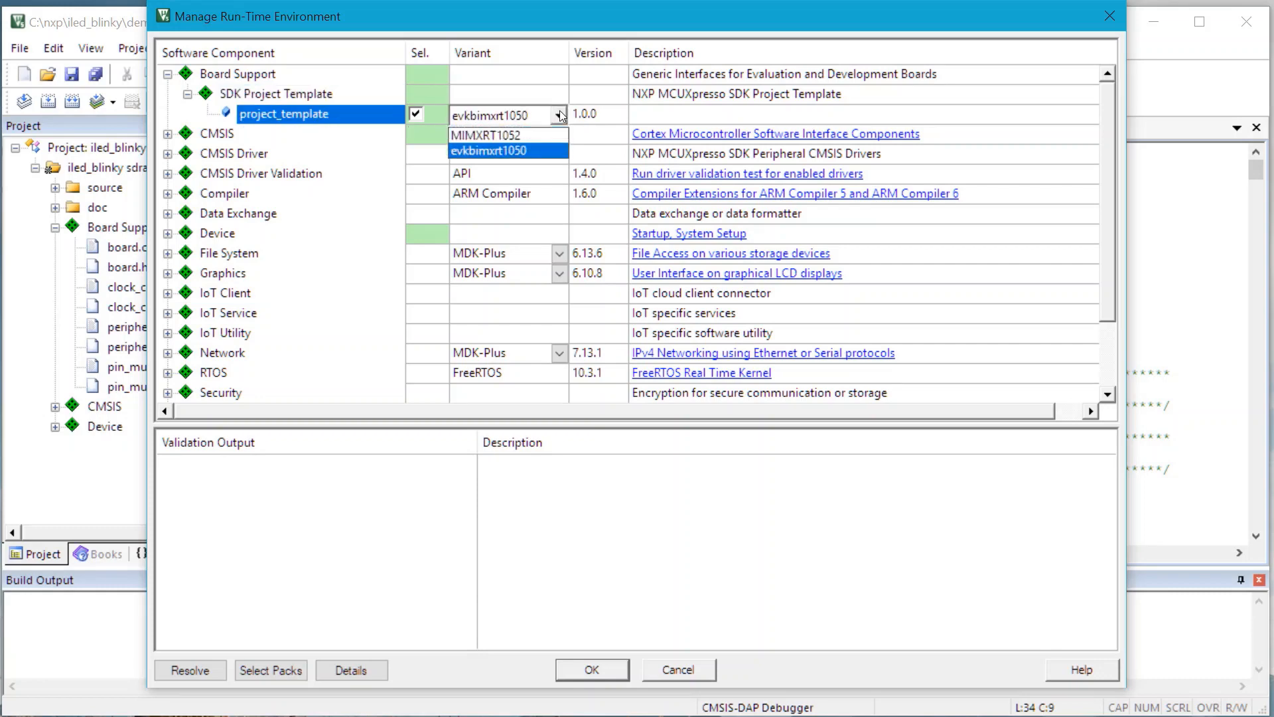
pyautogui.click(554, 151)
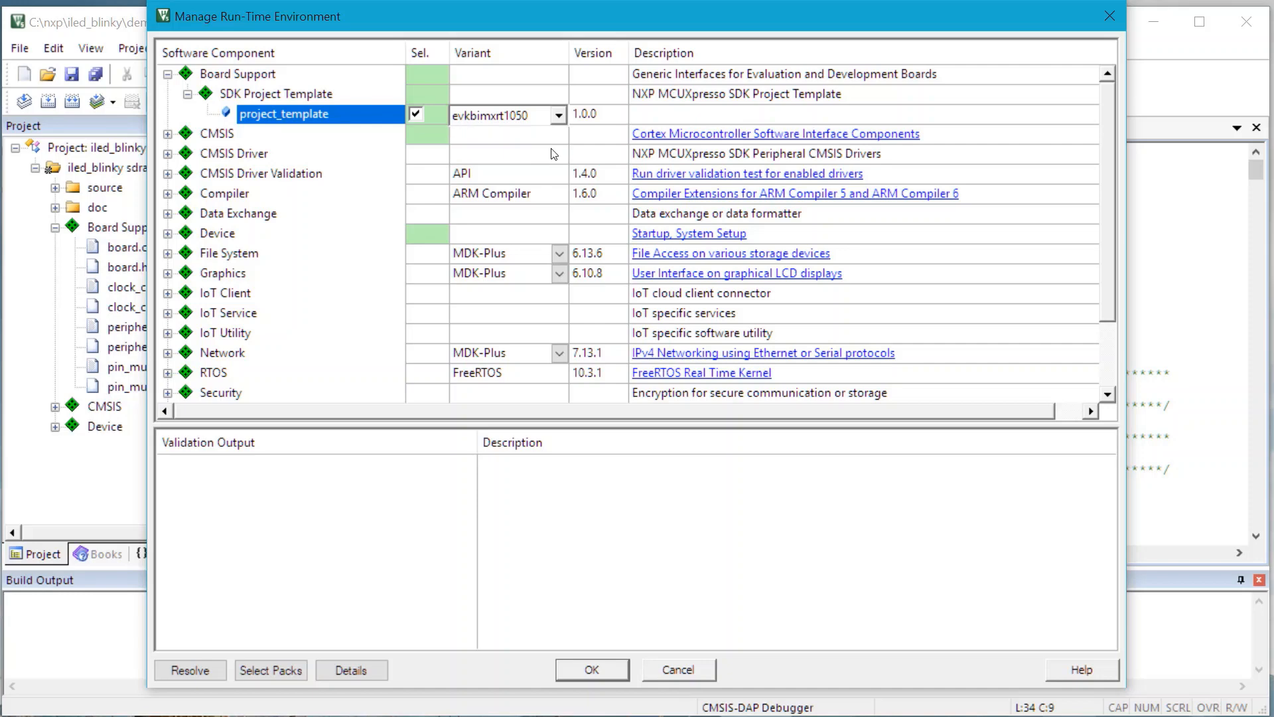
# Step: Examine which SDK Drivers under Device are selected for the project, and close the run-time environment manager
pyautogui.click(167, 234)
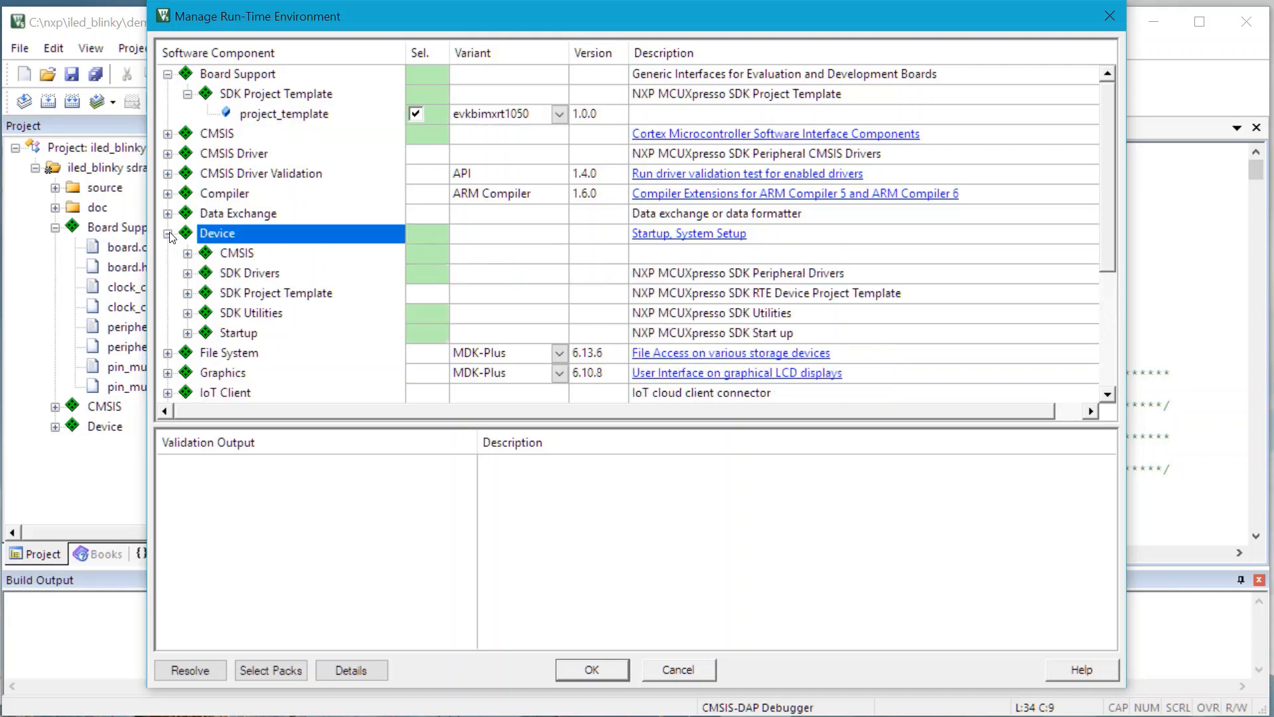
pyautogui.click(188, 273)
pyautogui.scroll(-3, 362, 276)
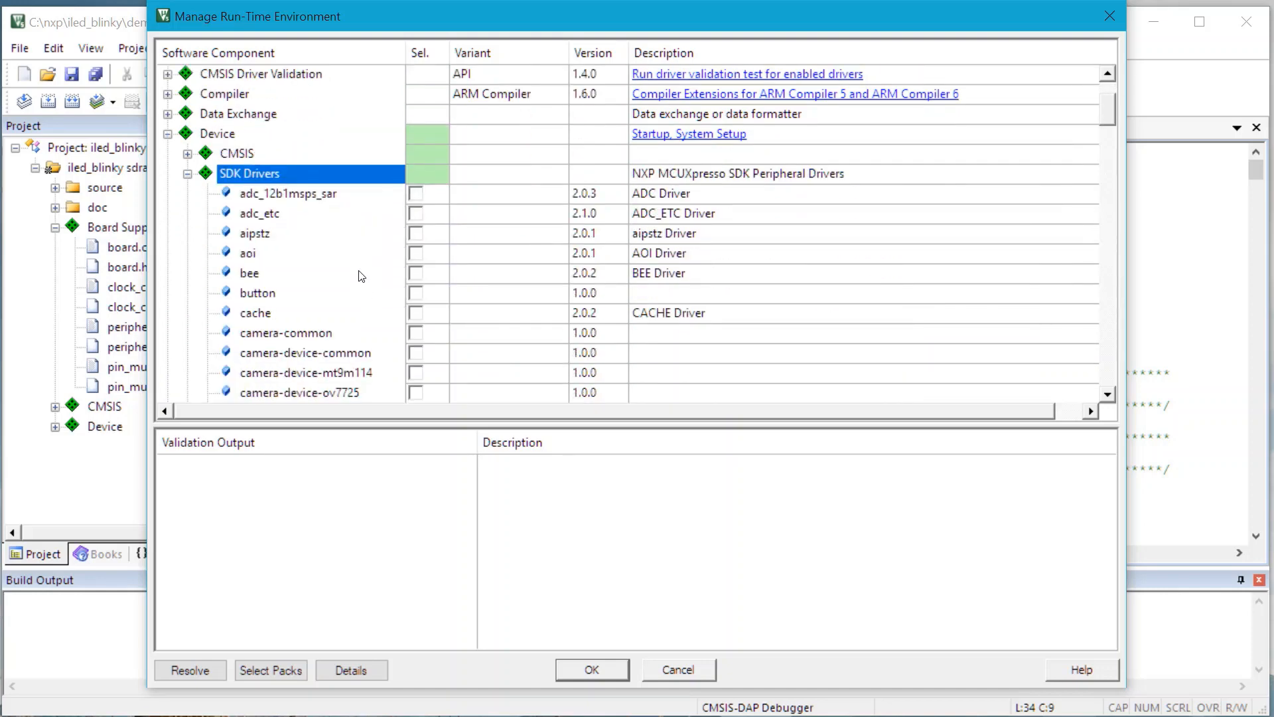
pyautogui.scroll(-2, 355, 252)
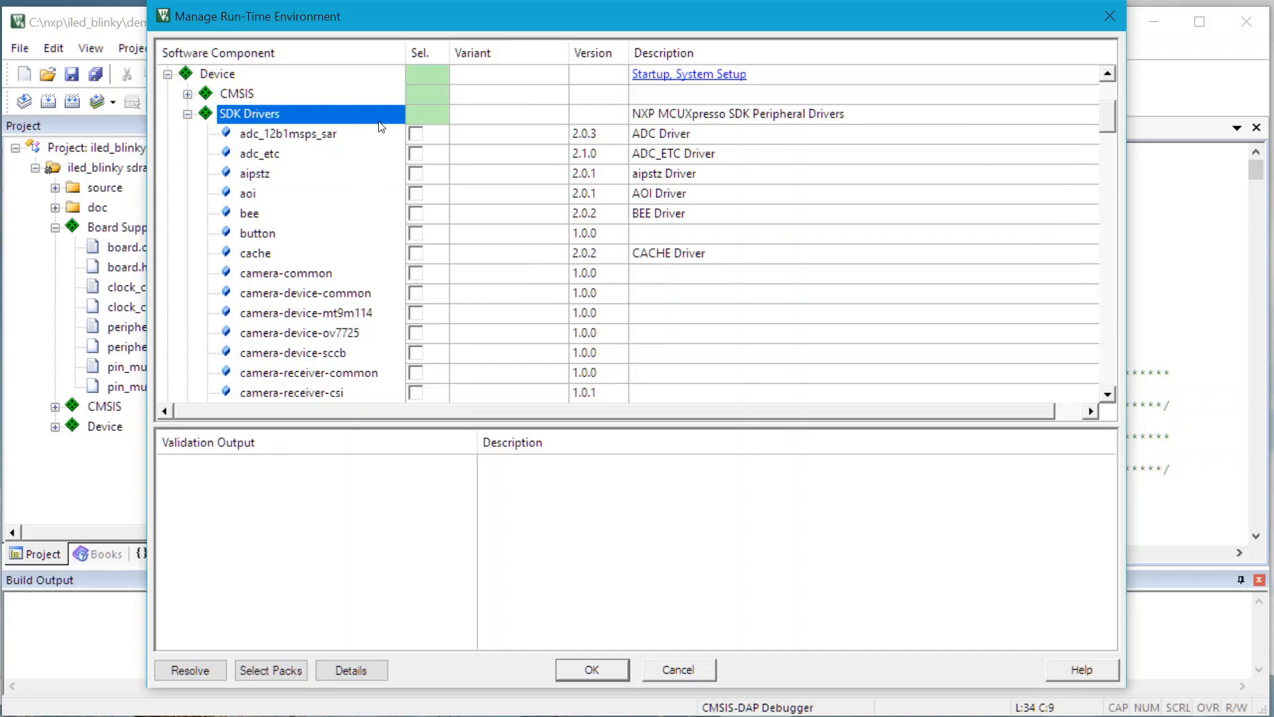
pyautogui.scroll(-4, 382, 126)
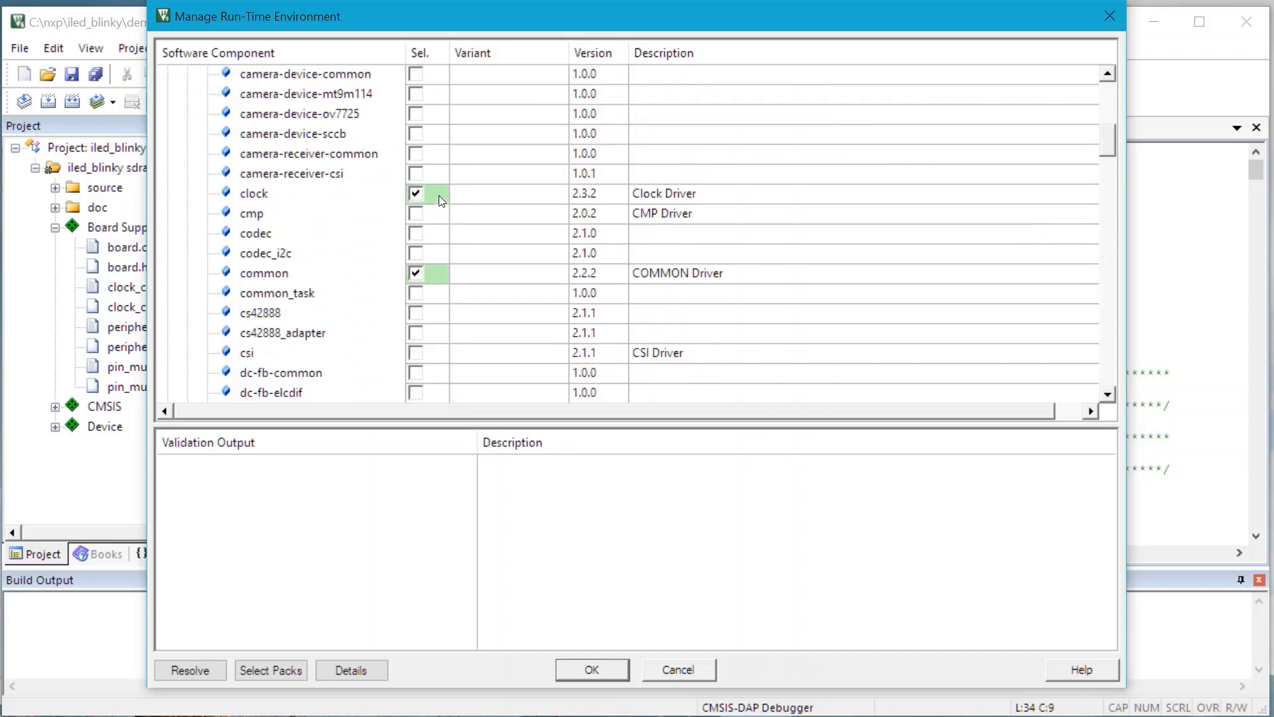
pyautogui.scroll(-1, 449, 192)
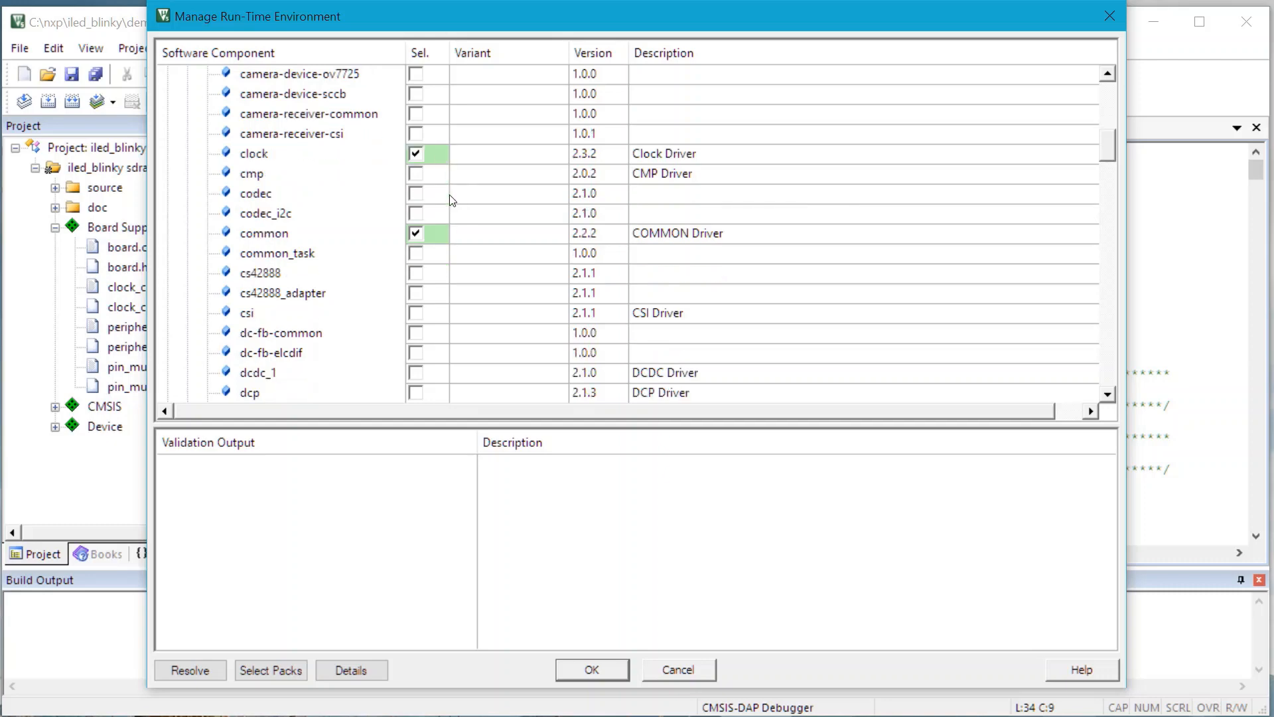
pyautogui.scroll(-9, 451, 244)
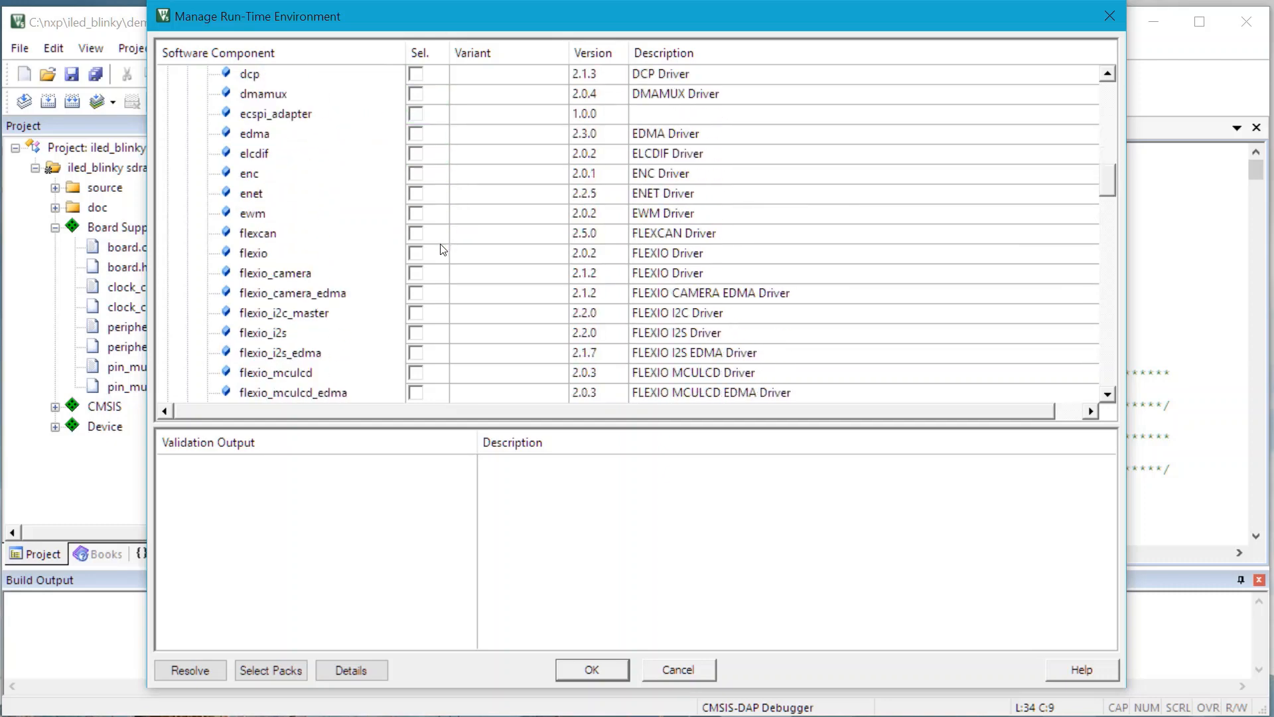
pyautogui.scroll(-4, 443, 249)
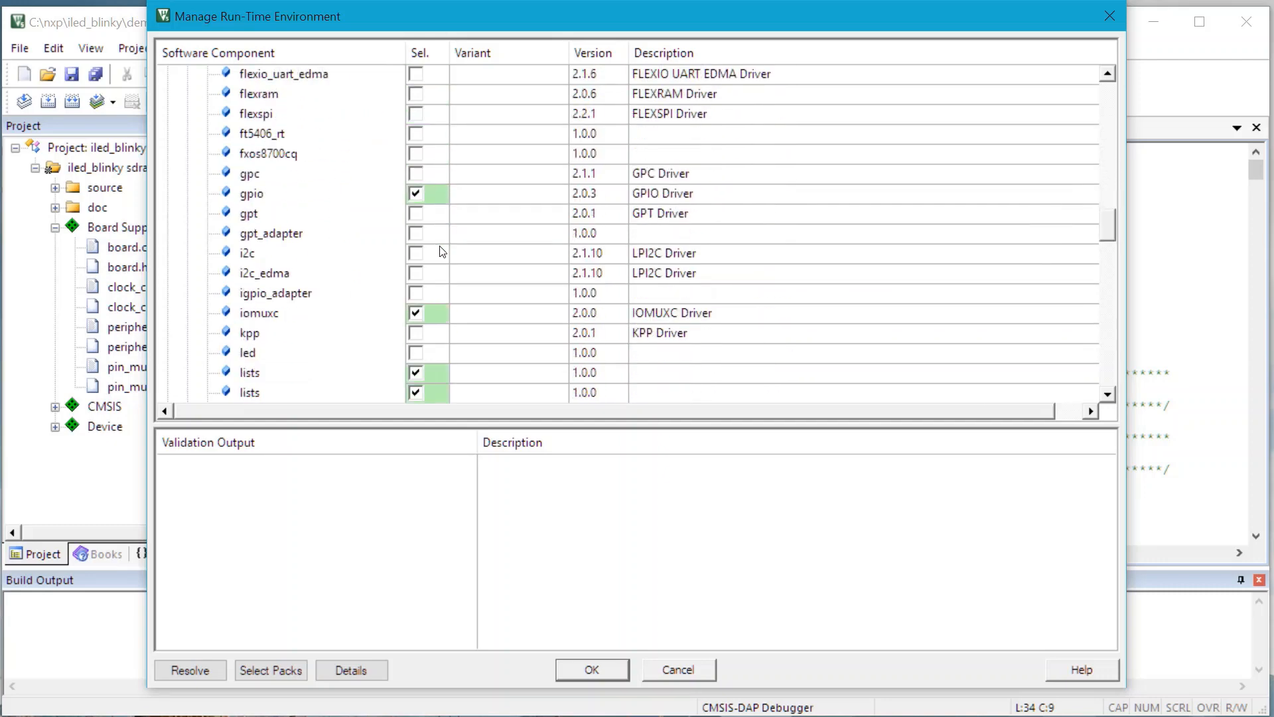
pyautogui.scroll(-2, 439, 257)
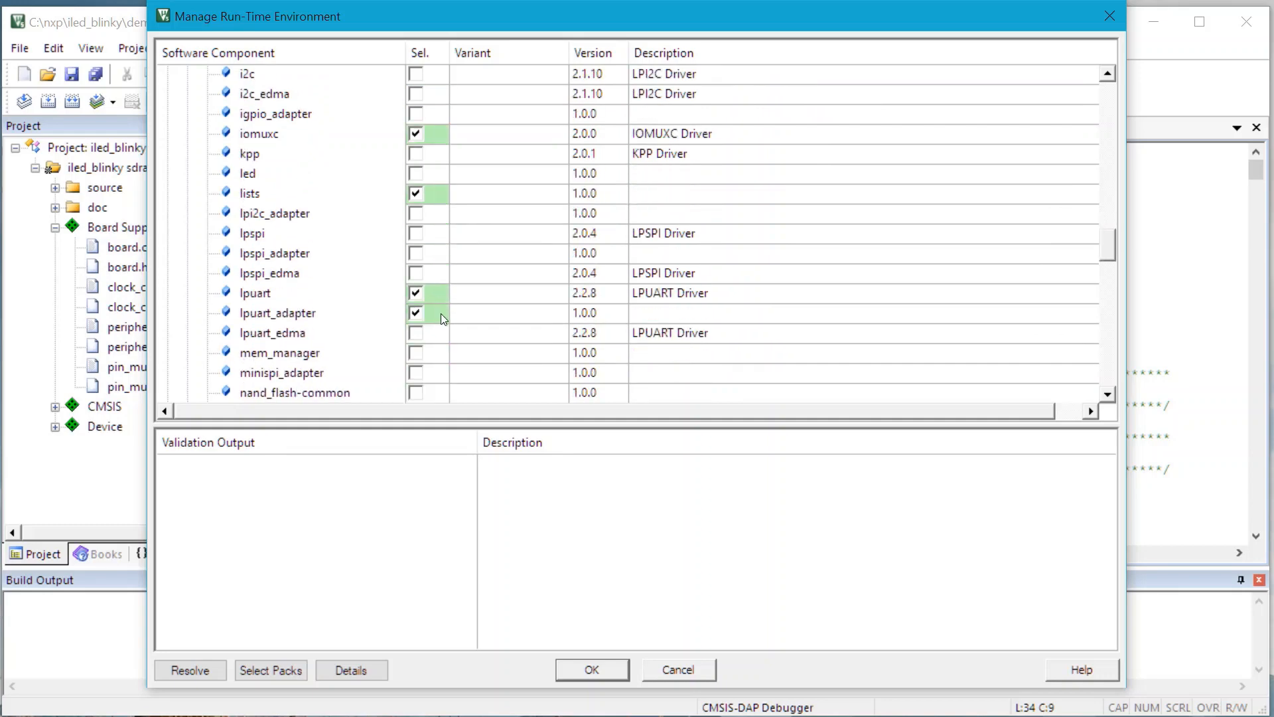
pyautogui.scroll(-9, 443, 296)
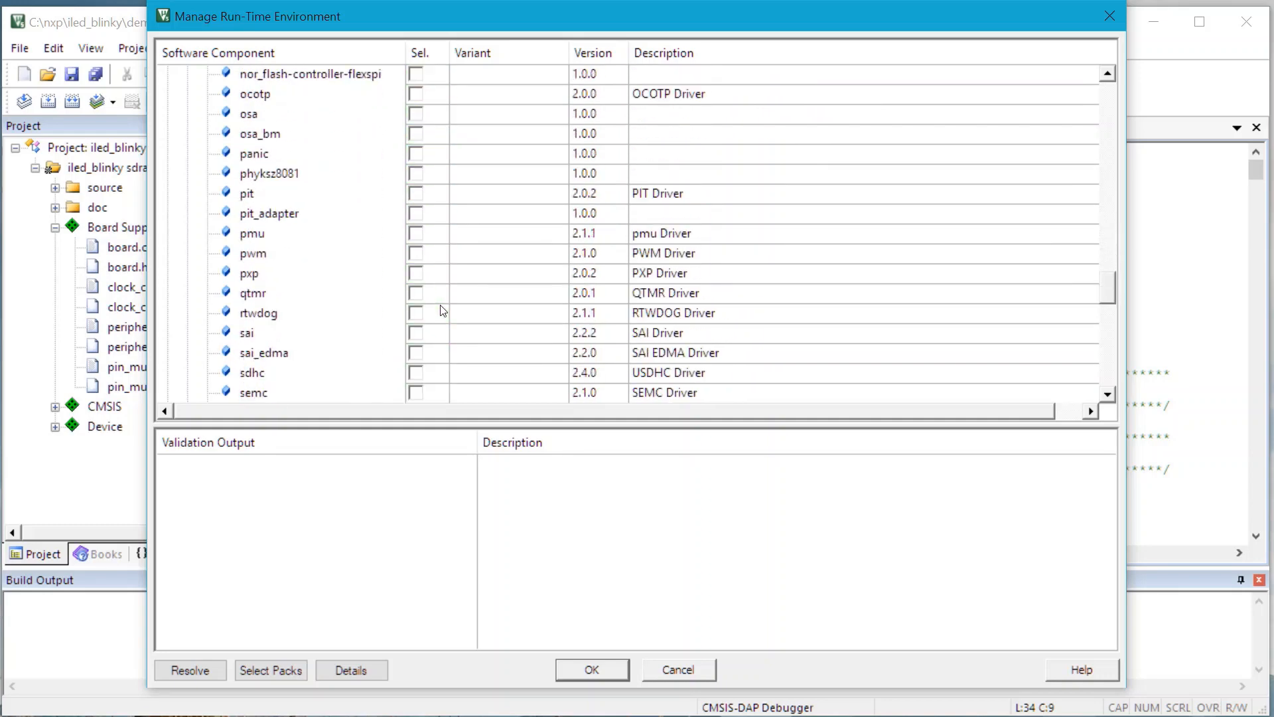
pyautogui.scroll(-7, 443, 312)
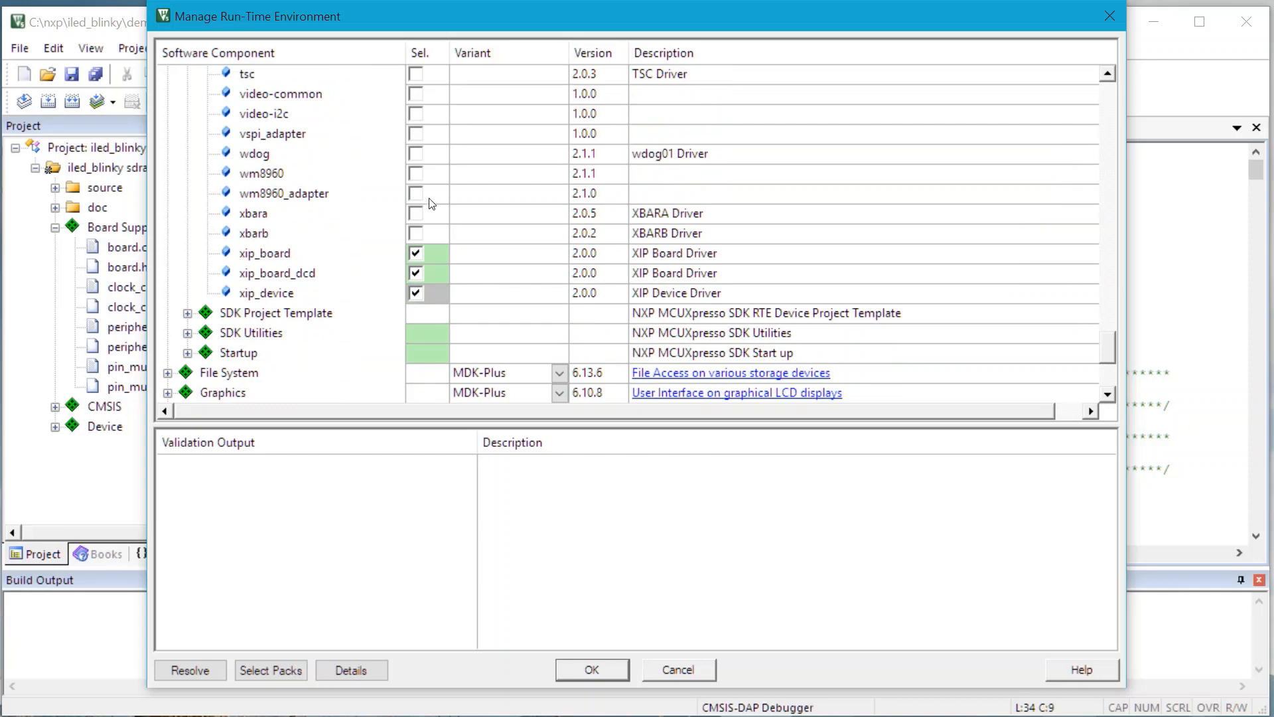
pyautogui.click(607, 669)
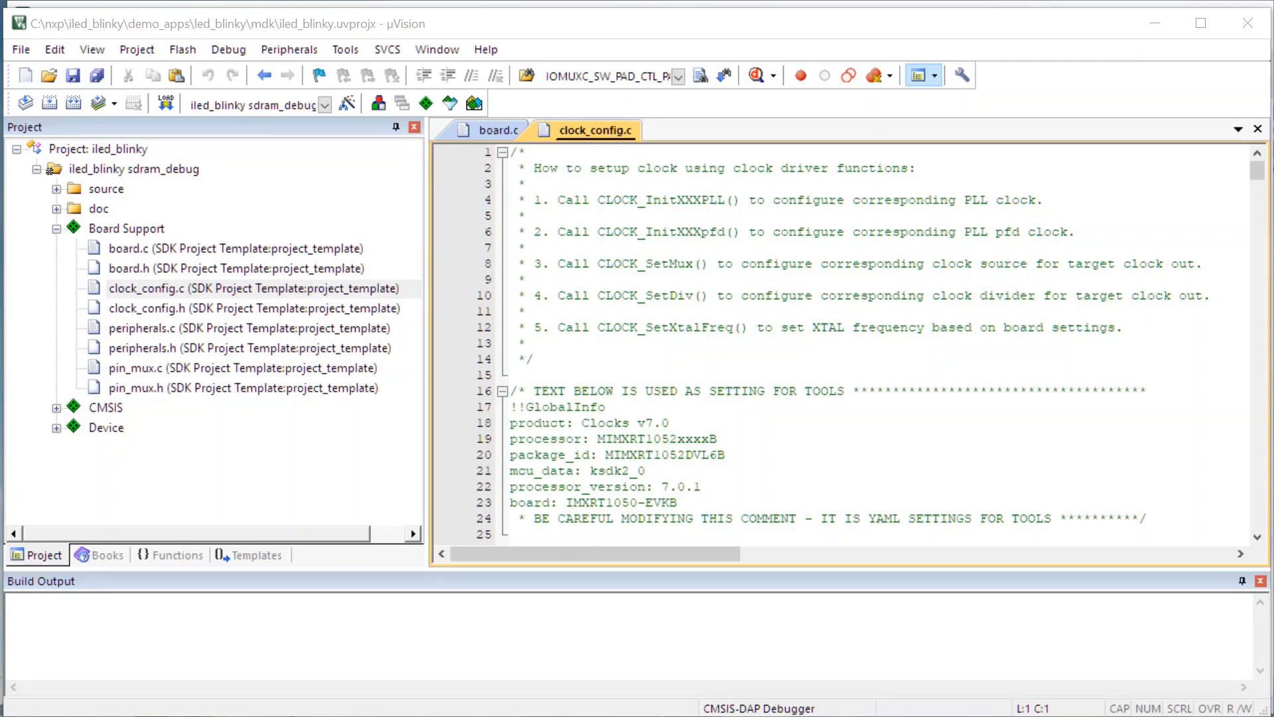
# Step: In the Clocks tool, create a new configuration based on the existing toolchain project at c:\nxp\iled_blinky\demo_apps\led_blinky\mdk\
pyautogui.hotkey('alt', 'Tab')
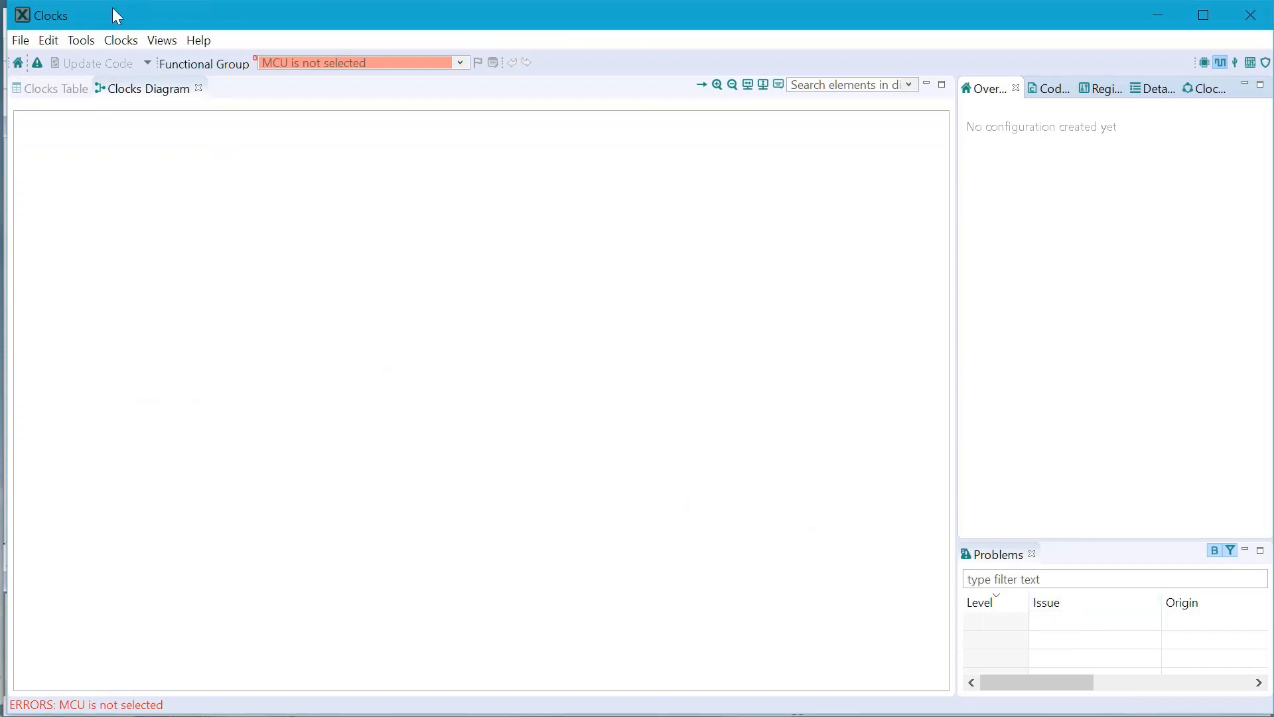
pyautogui.click(28, 39)
pyautogui.moveTo(49, 41)
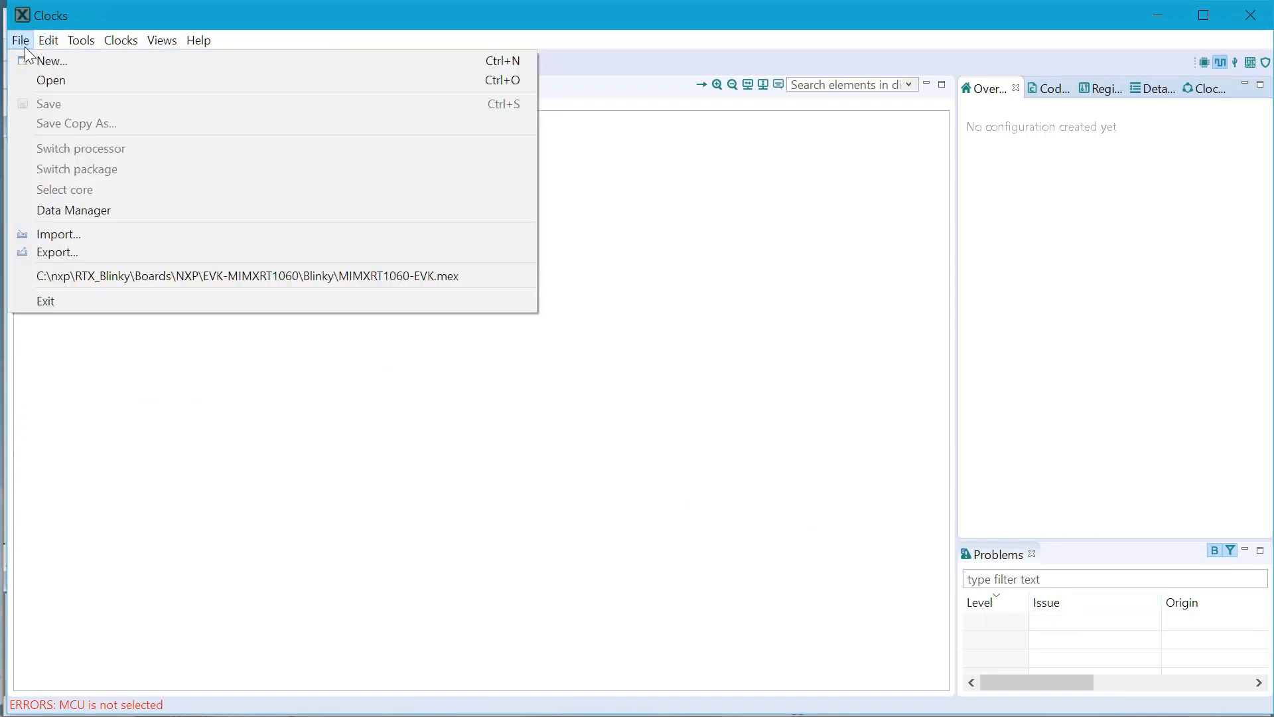
pyautogui.click(104, 54)
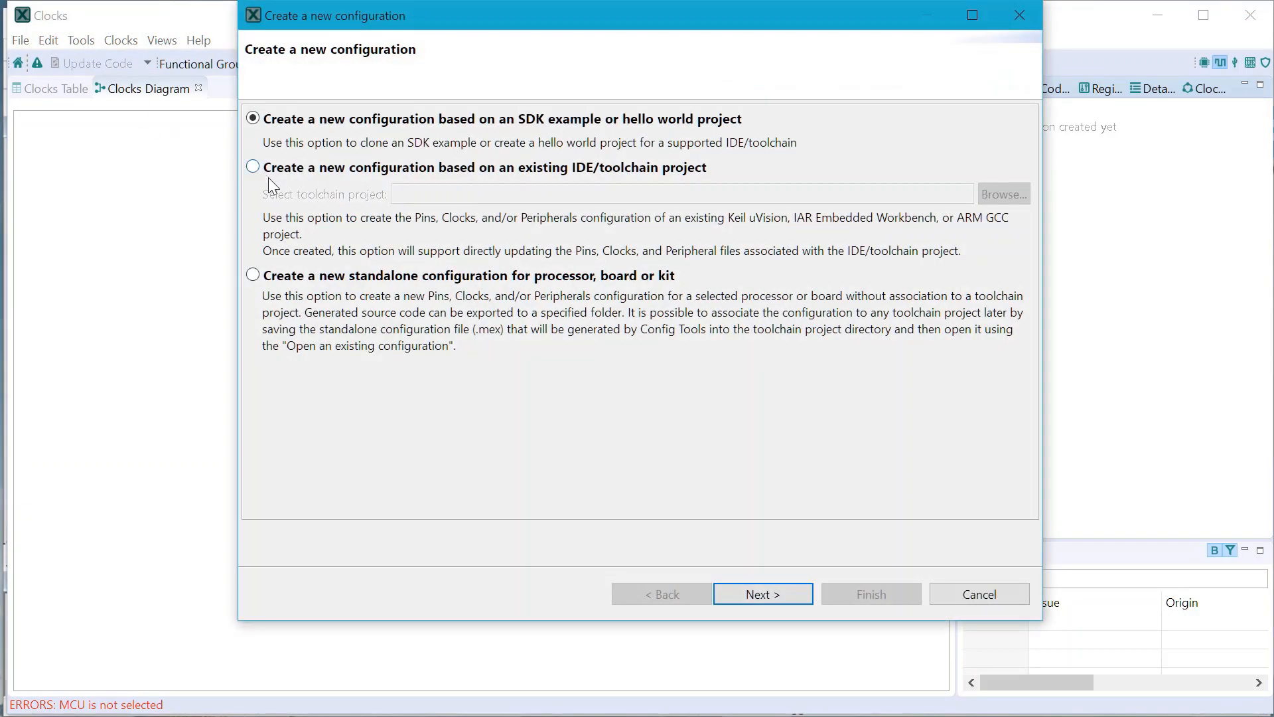
pyautogui.click(253, 167)
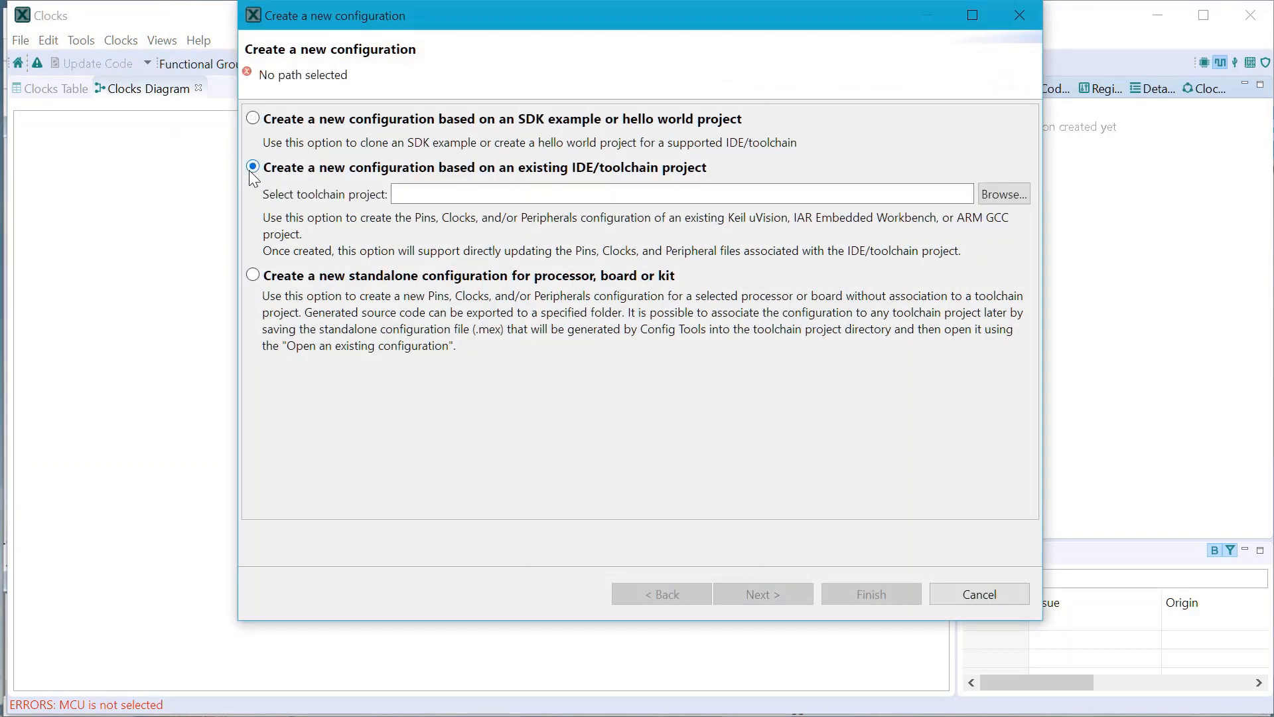
pyautogui.click(506, 195)
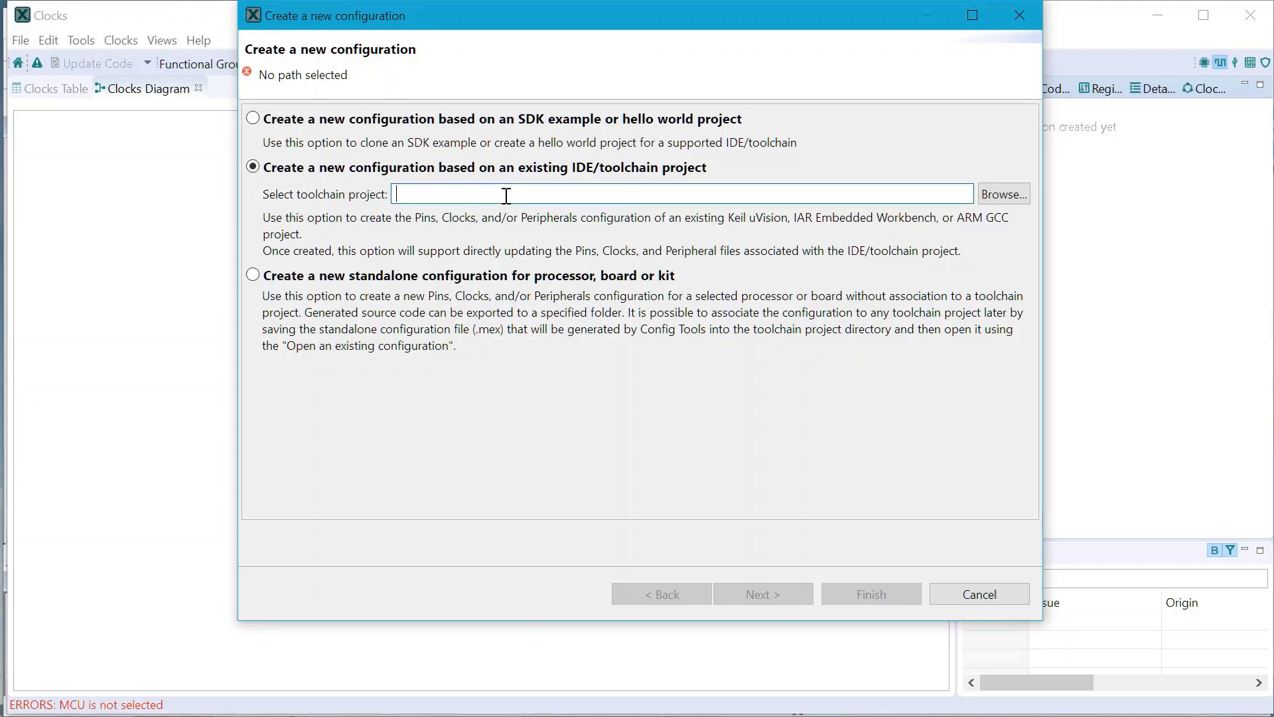
pyautogui.write('c:\\nxp\\iled_blinky\\demo_apps\\led_blinky\\mdk\\')
pyautogui.moveTo(507, 195); pyautogui.dragTo(722, 199)
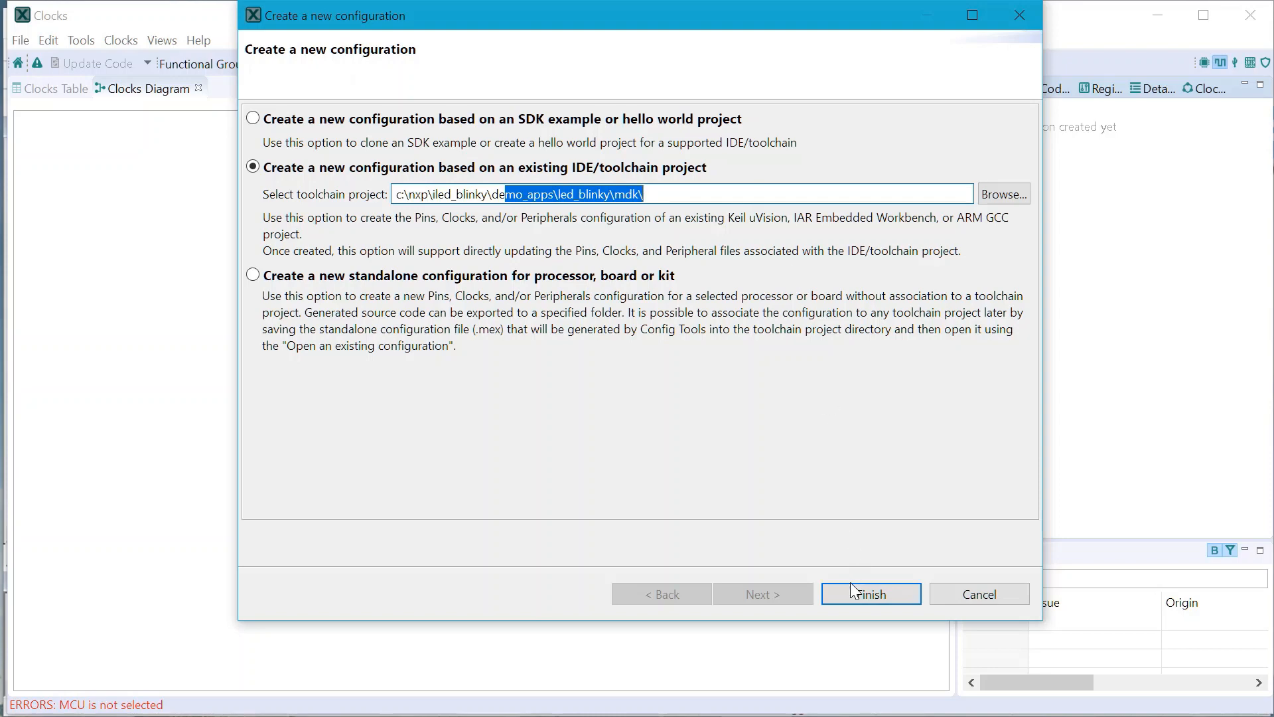
pyautogui.click(849, 603)
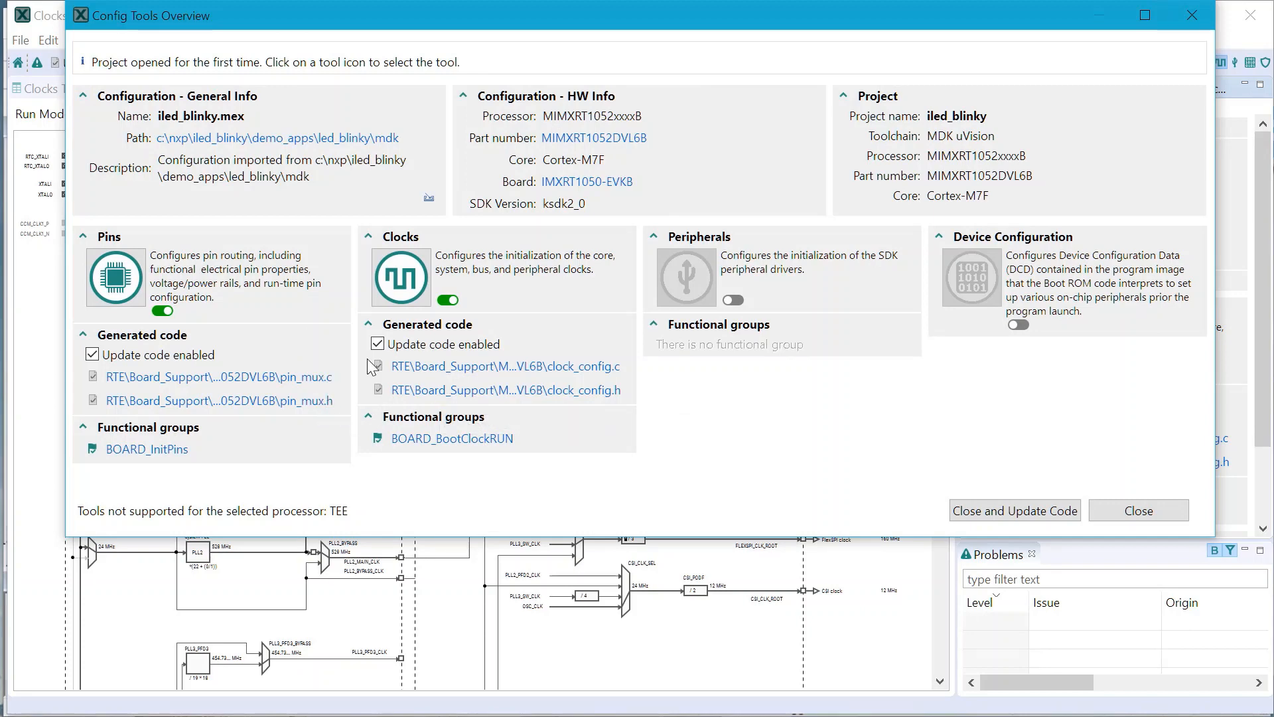
# Step: Open the Pins tool to view the routed USER_LED pin, and switch to the Clocks tool
pyautogui.click(116, 277)
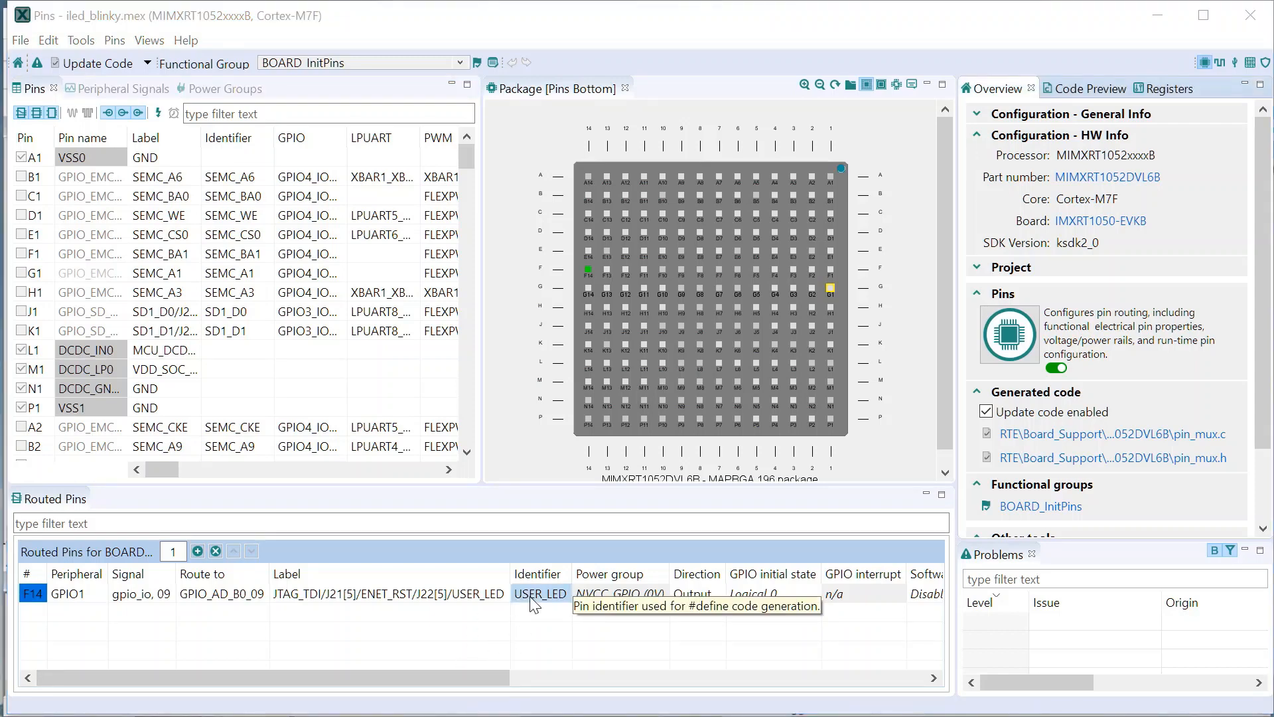
pyautogui.click(89, 43)
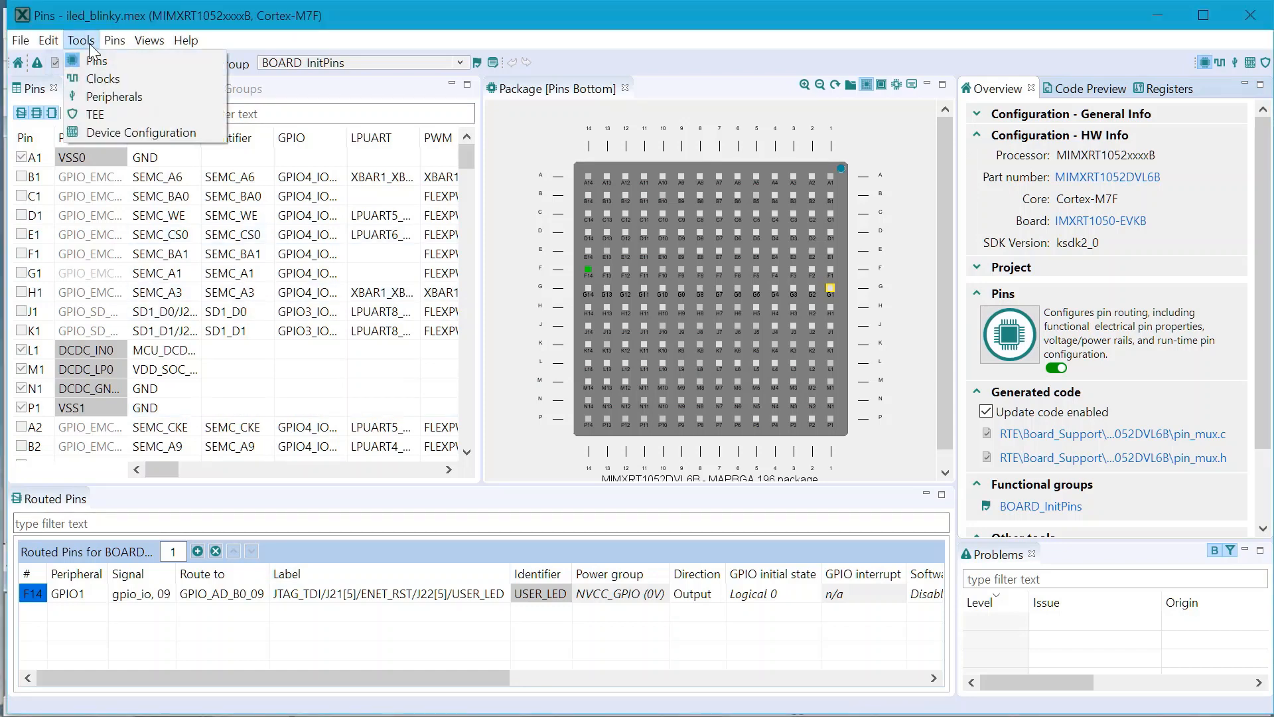
pyautogui.click(102, 79)
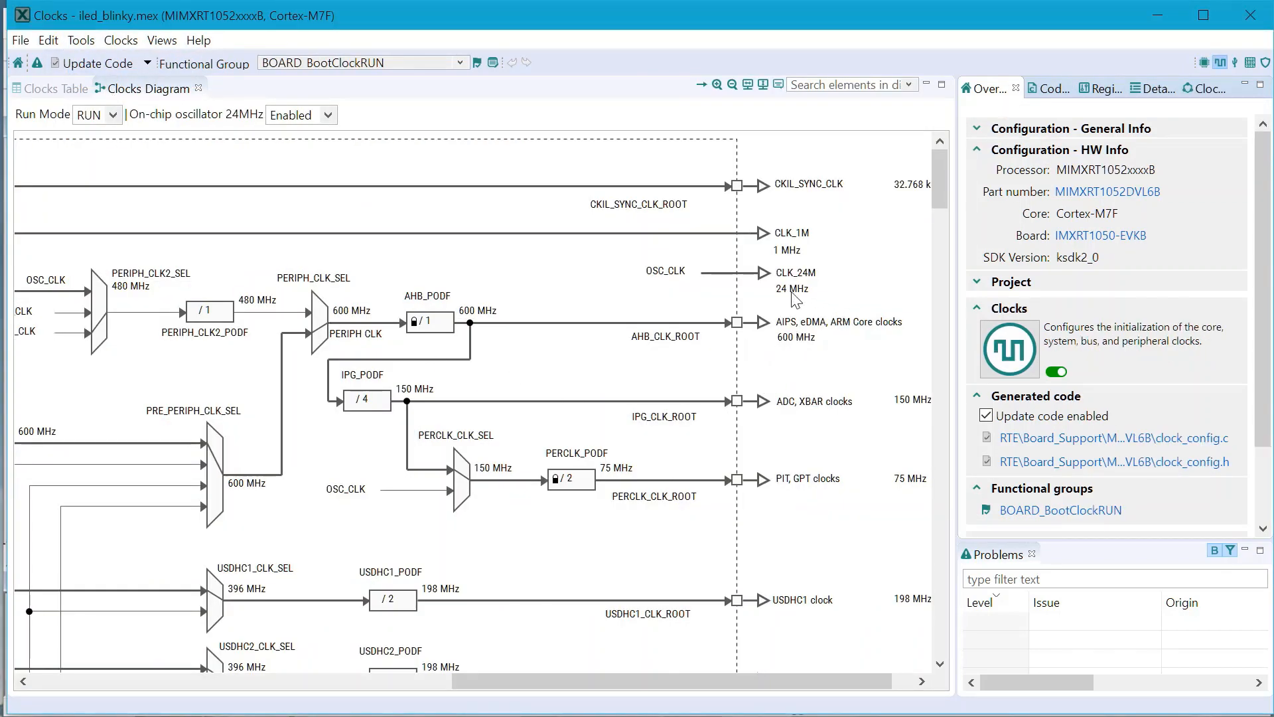
# Step: Set the AHB_PODF divider to /2 in the clocks diagram, and show the resulting clock outputs in the clocks table
pyautogui.moveTo(802, 350)
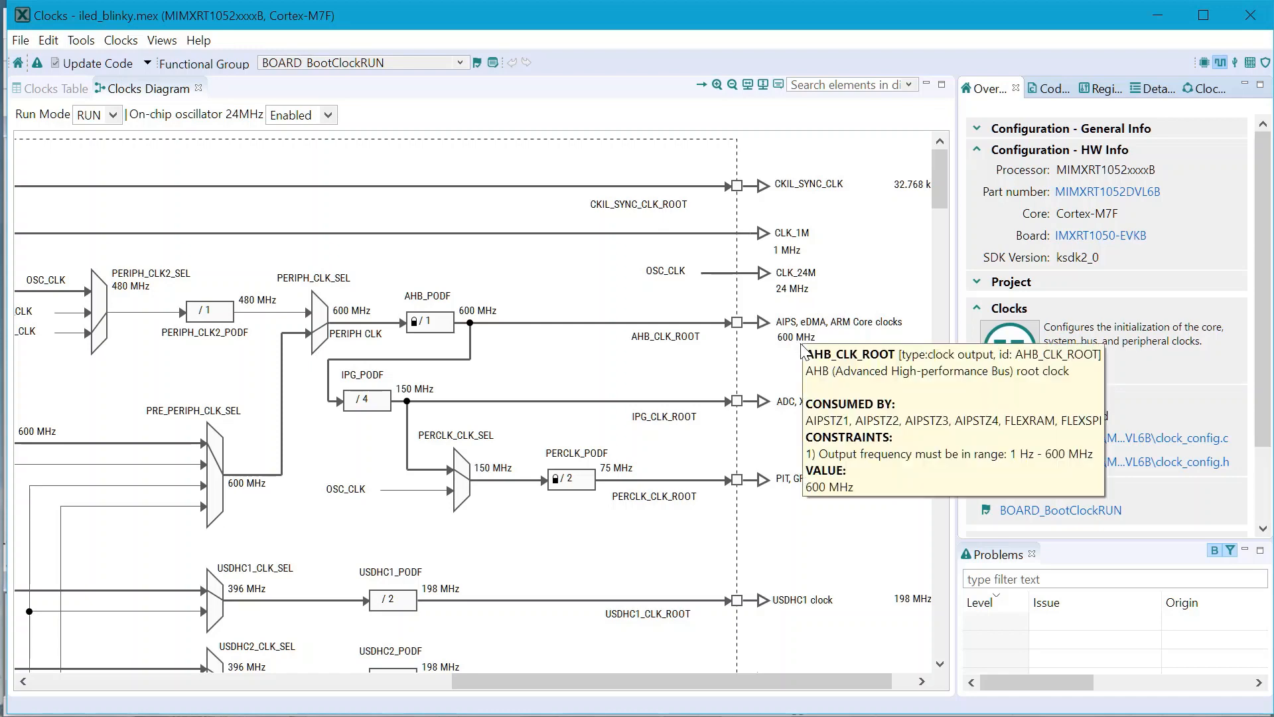
pyautogui.click(439, 334)
pyautogui.click(447, 325)
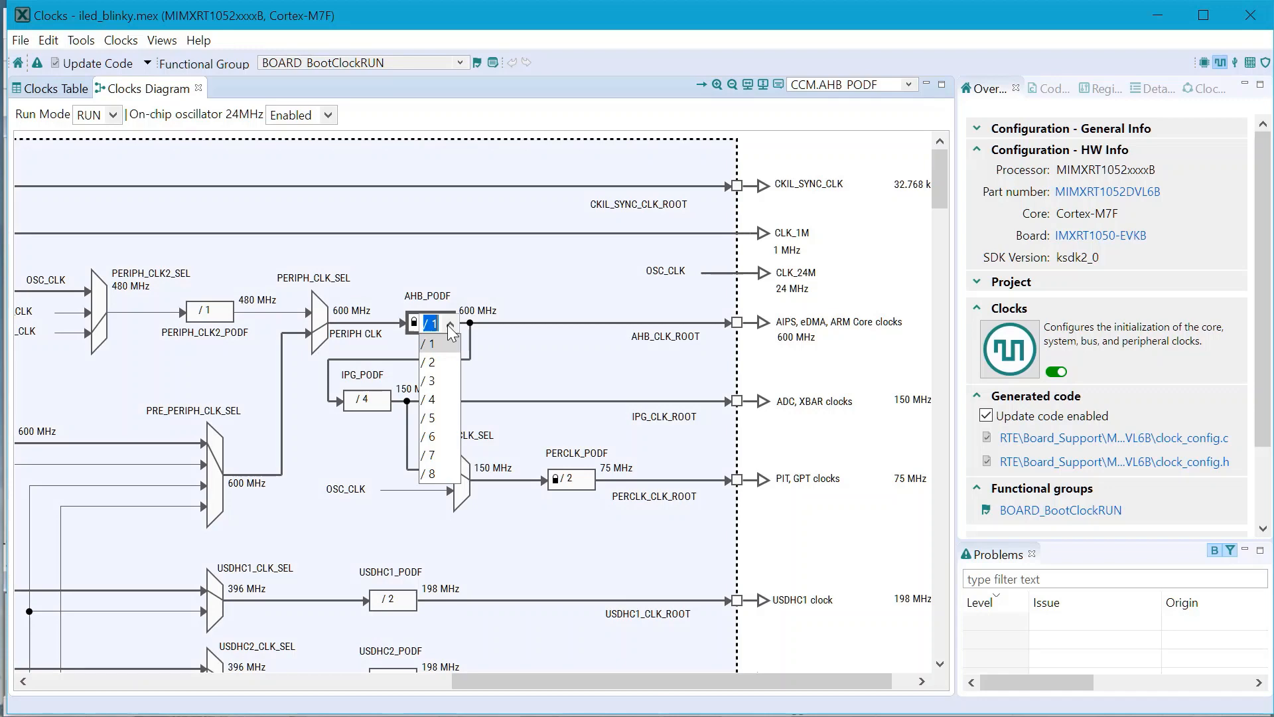
pyautogui.click(443, 367)
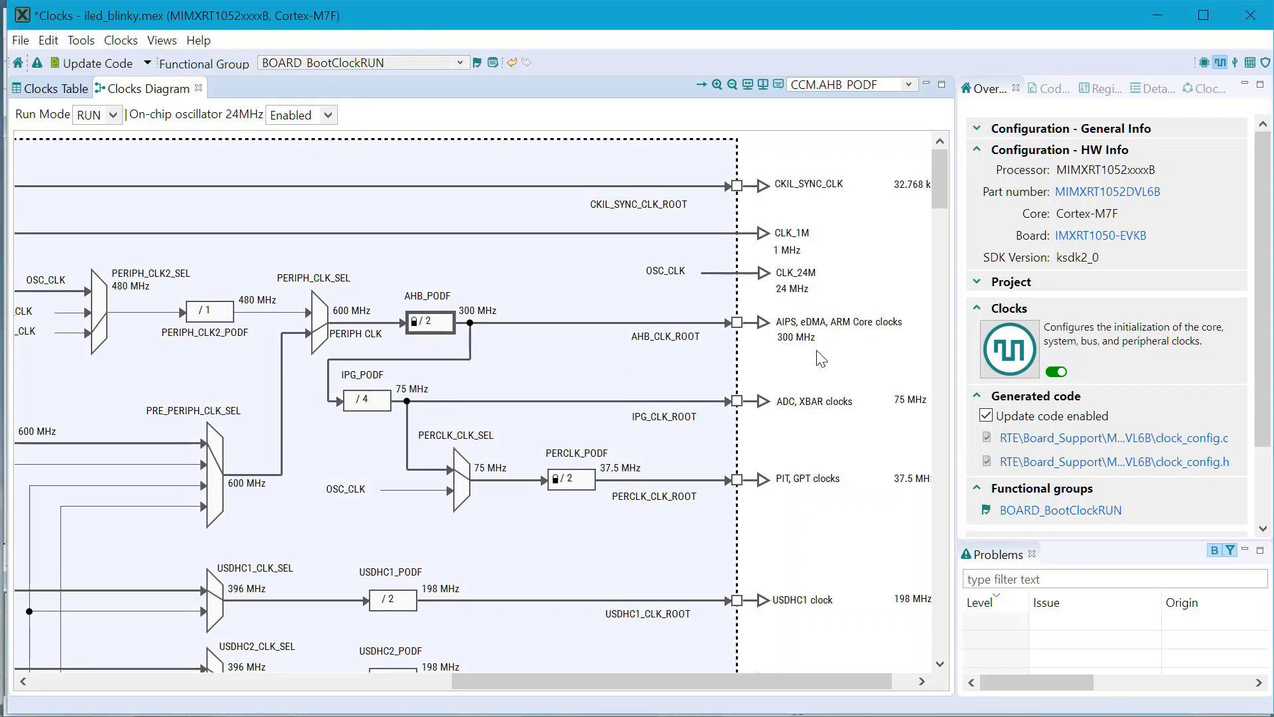
pyautogui.click(56, 89)
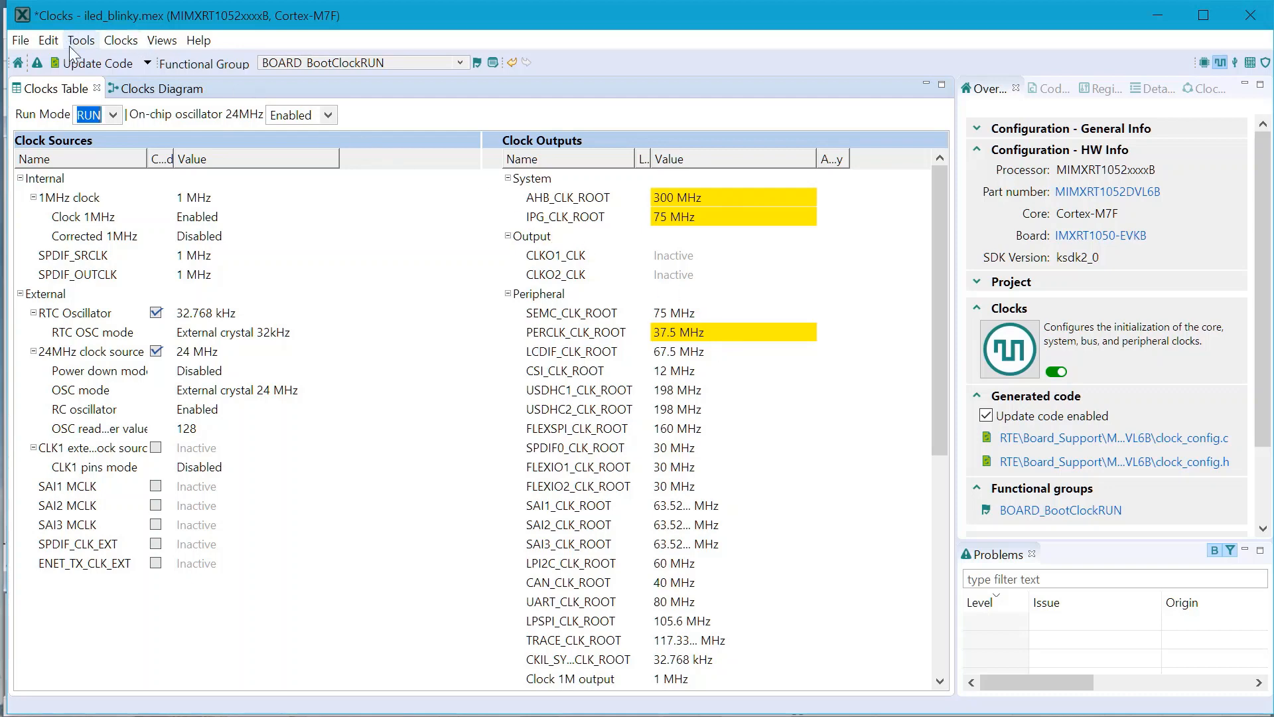
# Step: Update the generated Pins and Clocks code, including clock_config.c and clock_config.h, and reload the changed clock_config.c in µVision
pyautogui.click(88, 64)
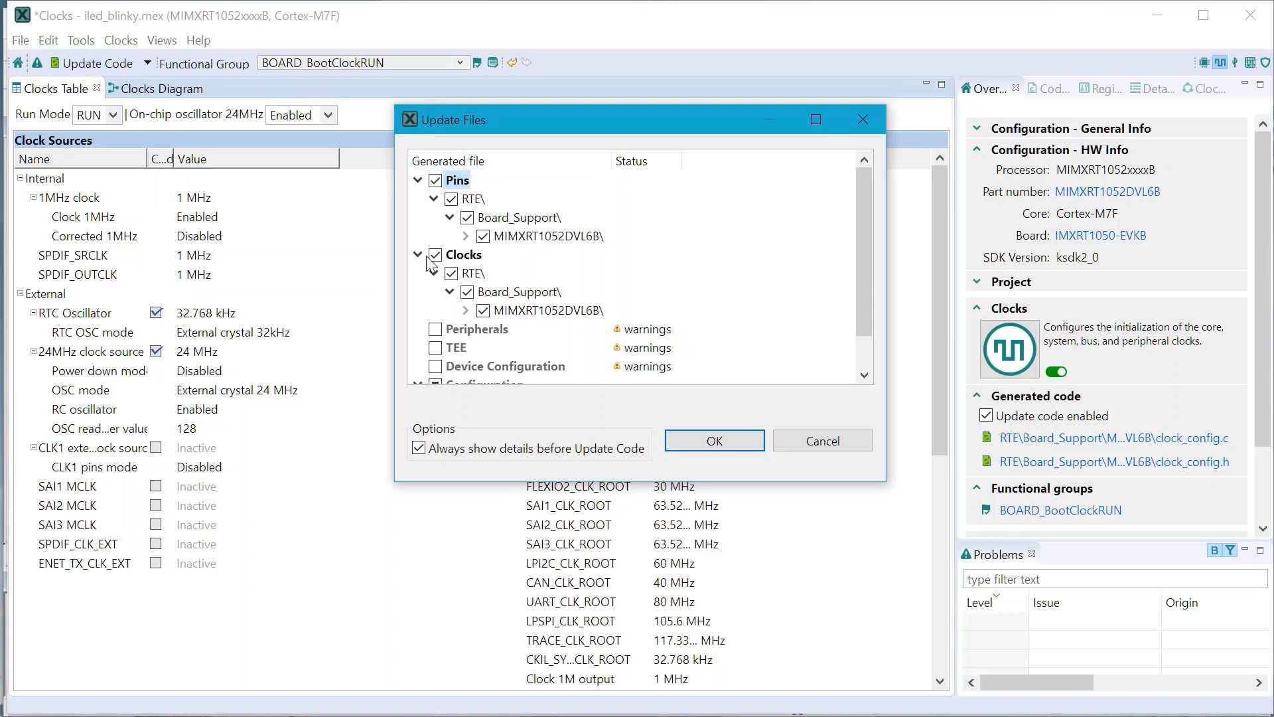
pyautogui.click(465, 310)
pyautogui.scroll(-1, 518, 298)
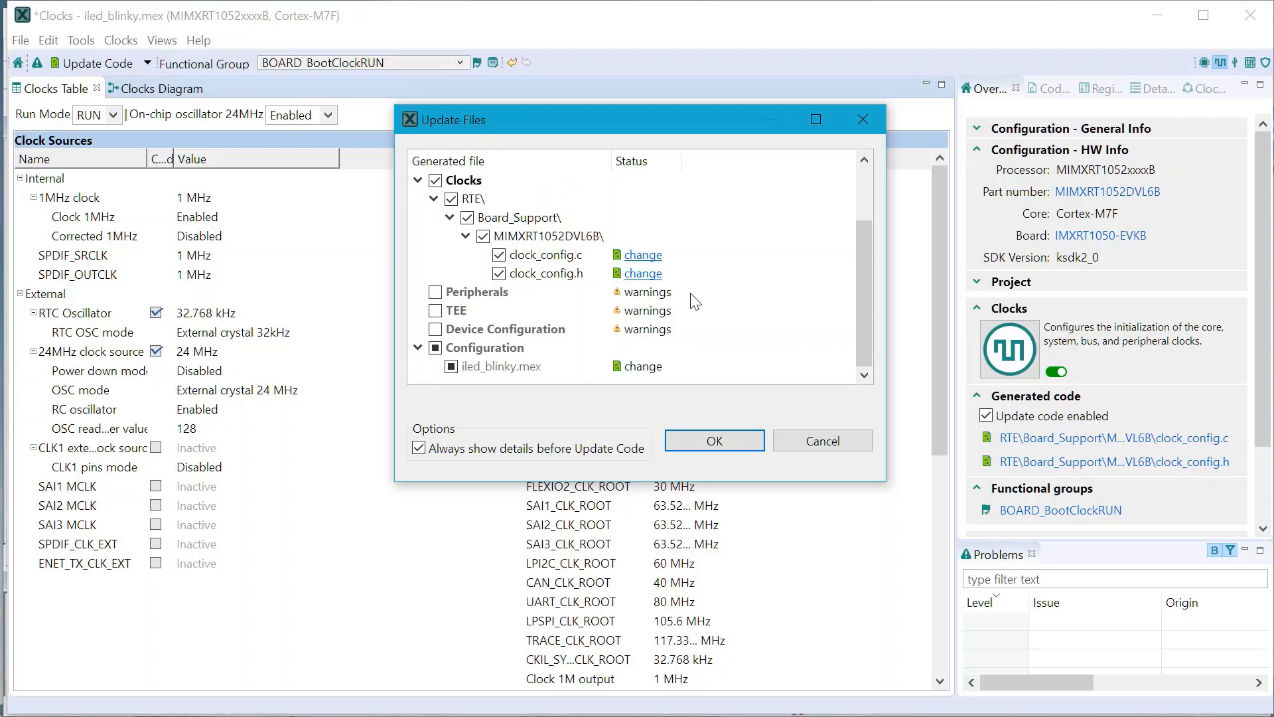
pyautogui.scroll(-1, 689, 305)
pyautogui.moveTo(559, 369)
pyautogui.click(747, 438)
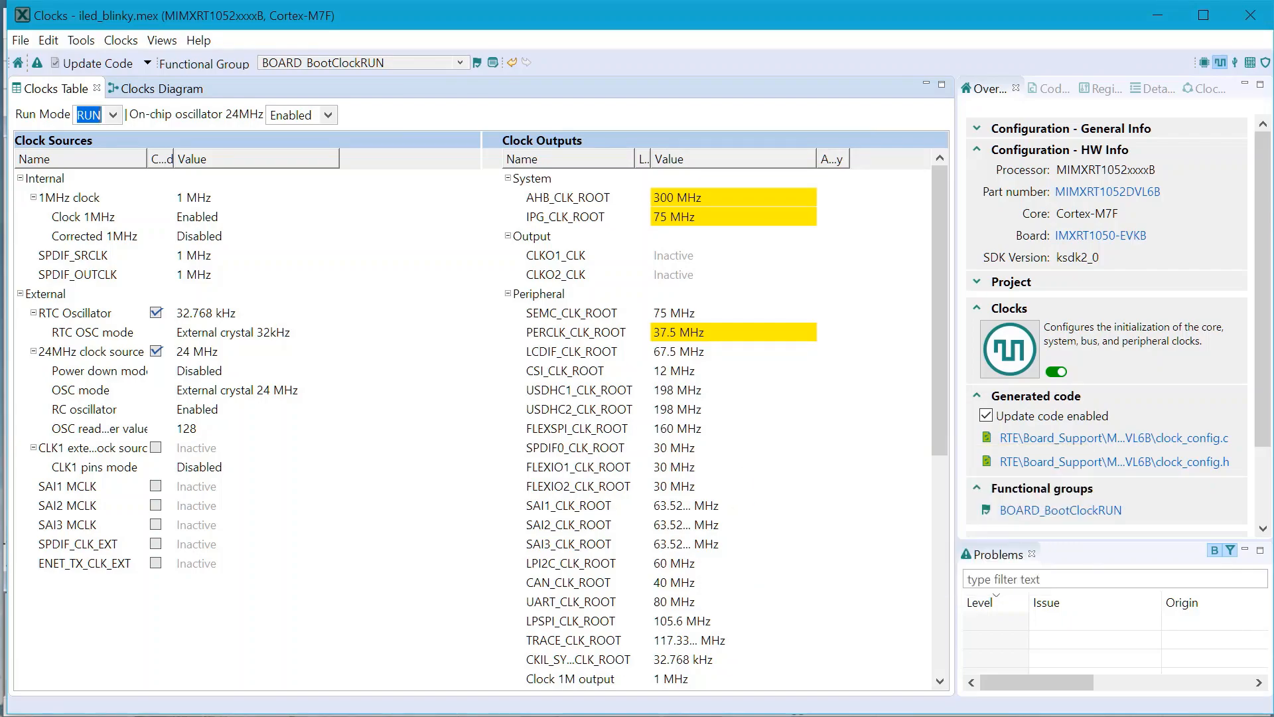
pyautogui.hotkey('alt', 'Tab')
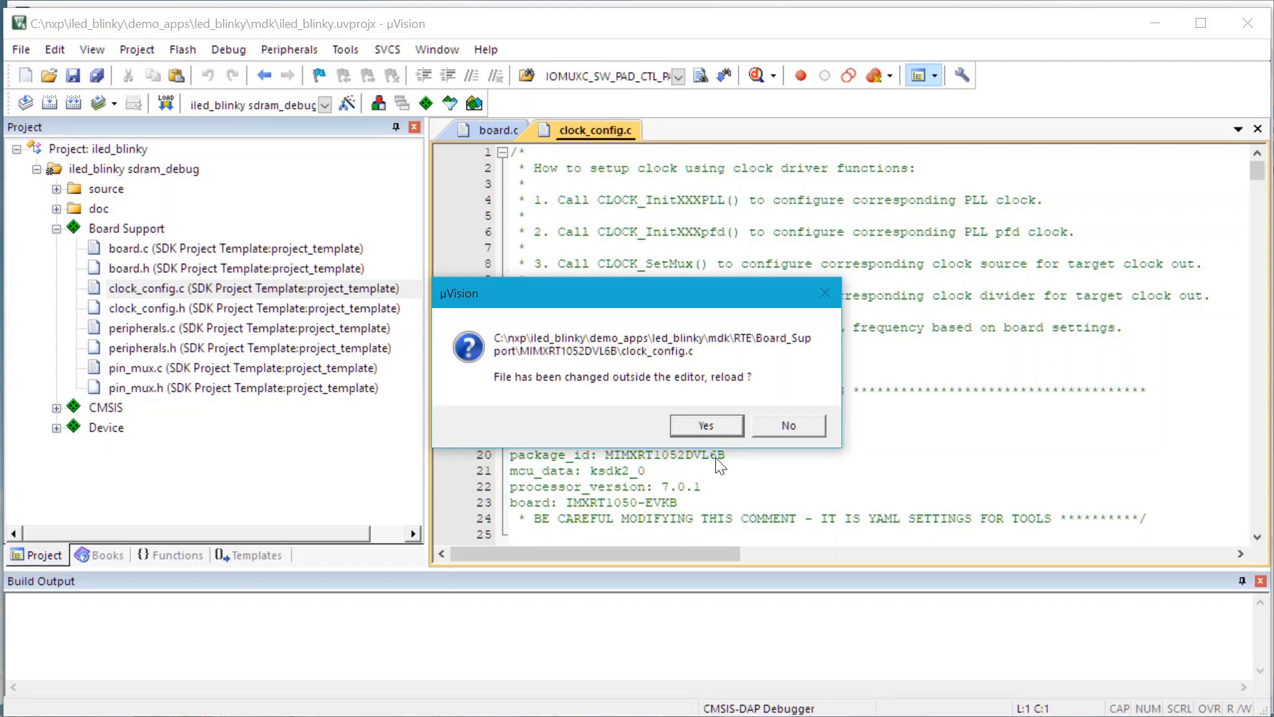
pyautogui.click(720, 419)
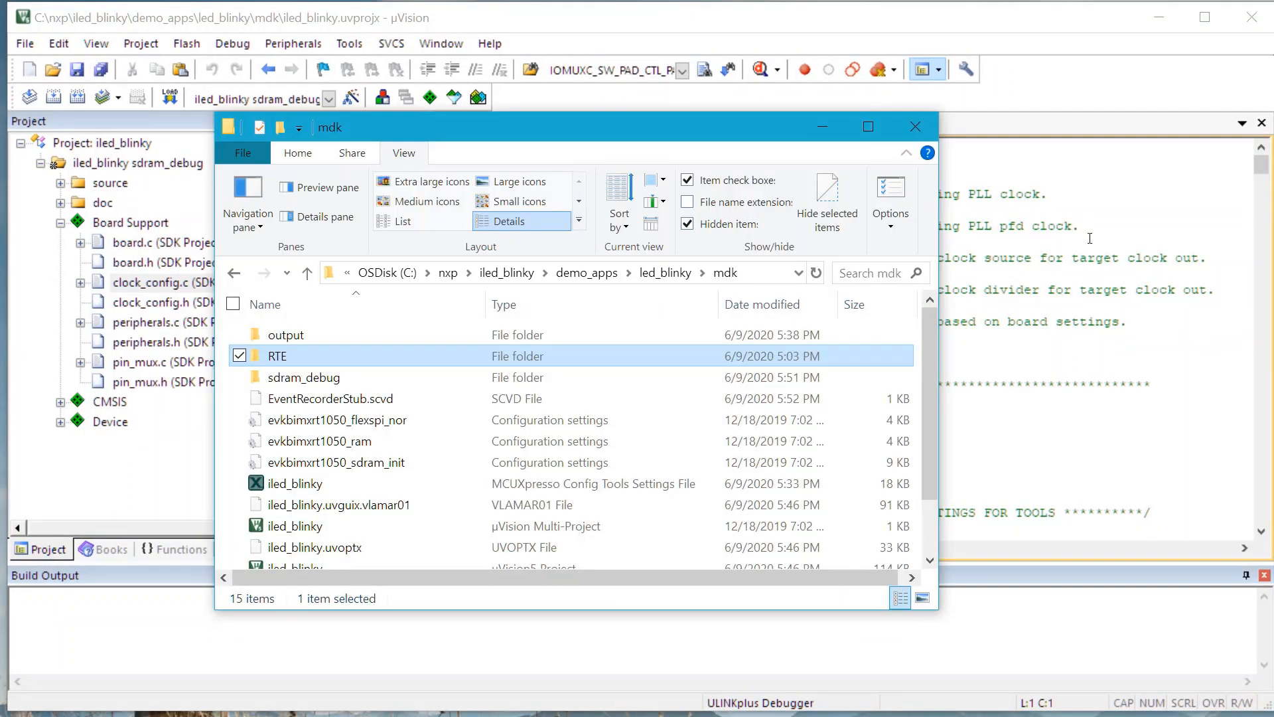
# Step: In File Explorer, locate the iled_blinky Config Tools settings file and open the RTE\Board_Support\MIMXRT1052DVL6B folder
pyautogui.click(325, 490)
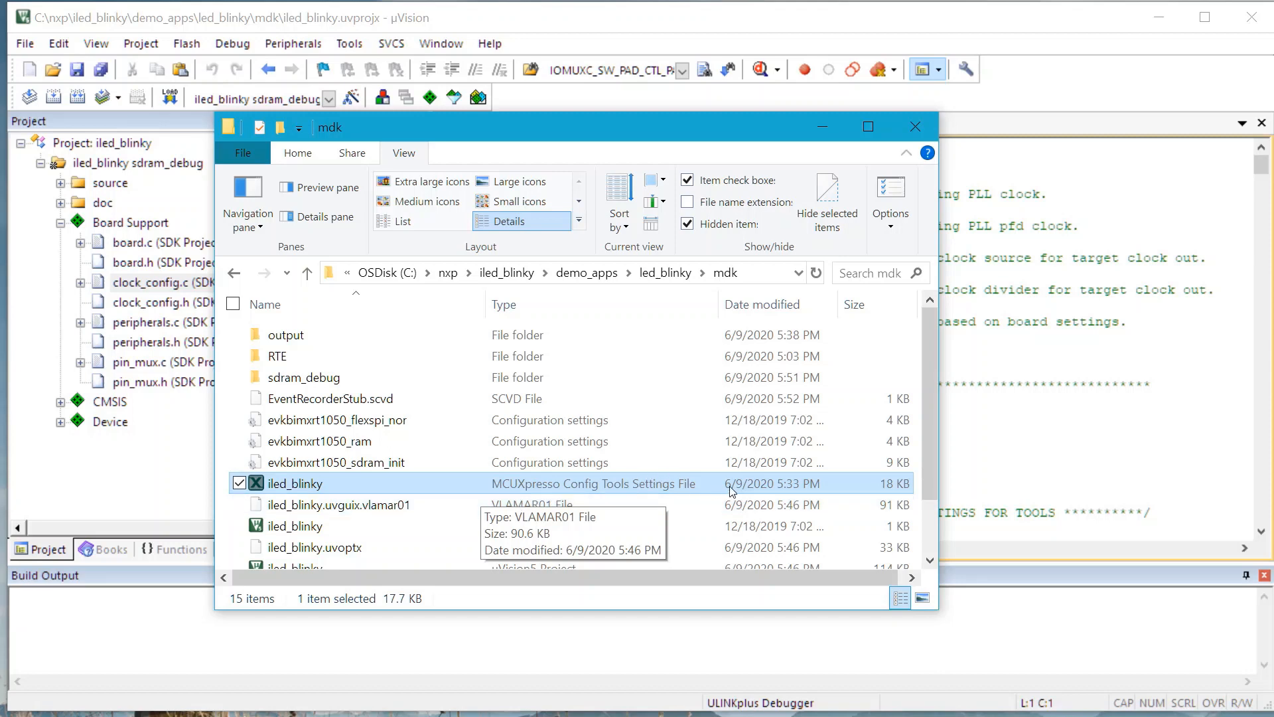
pyautogui.click(404, 490)
pyautogui.click(405, 490)
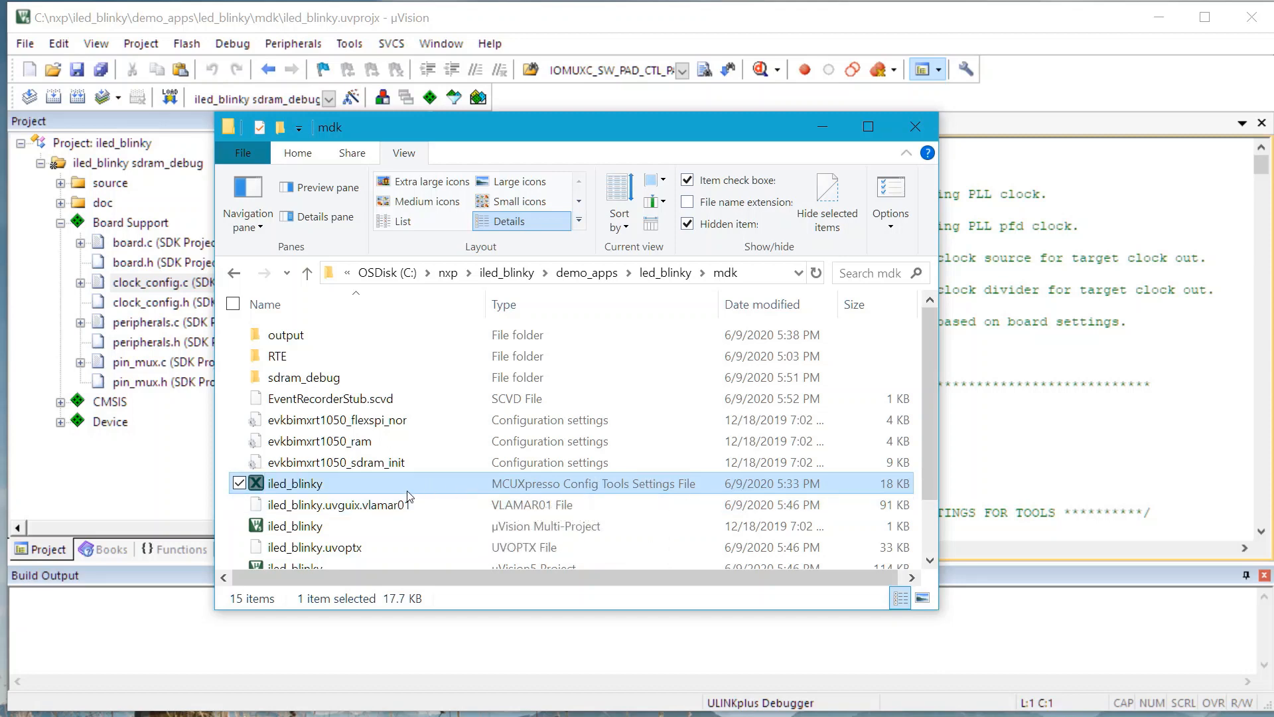
pyautogui.doubleClick(353, 364)
pyautogui.doubleClick(344, 359)
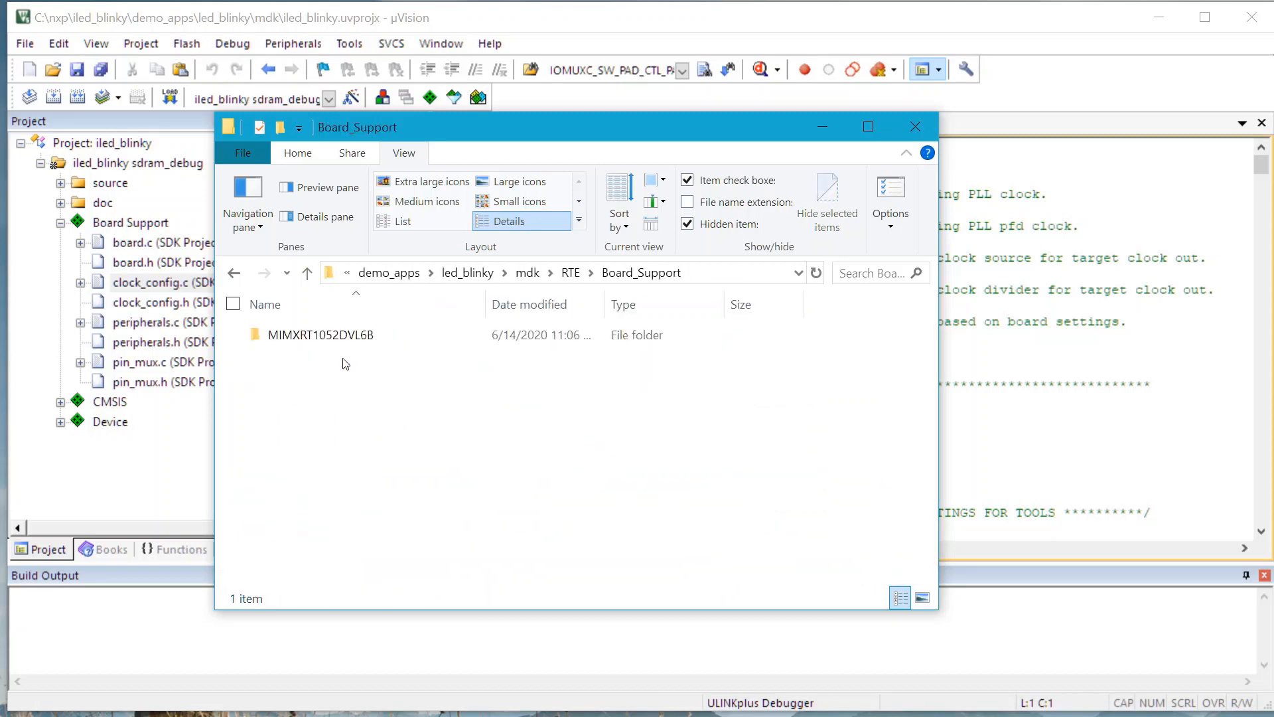
pyautogui.doubleClick(347, 338)
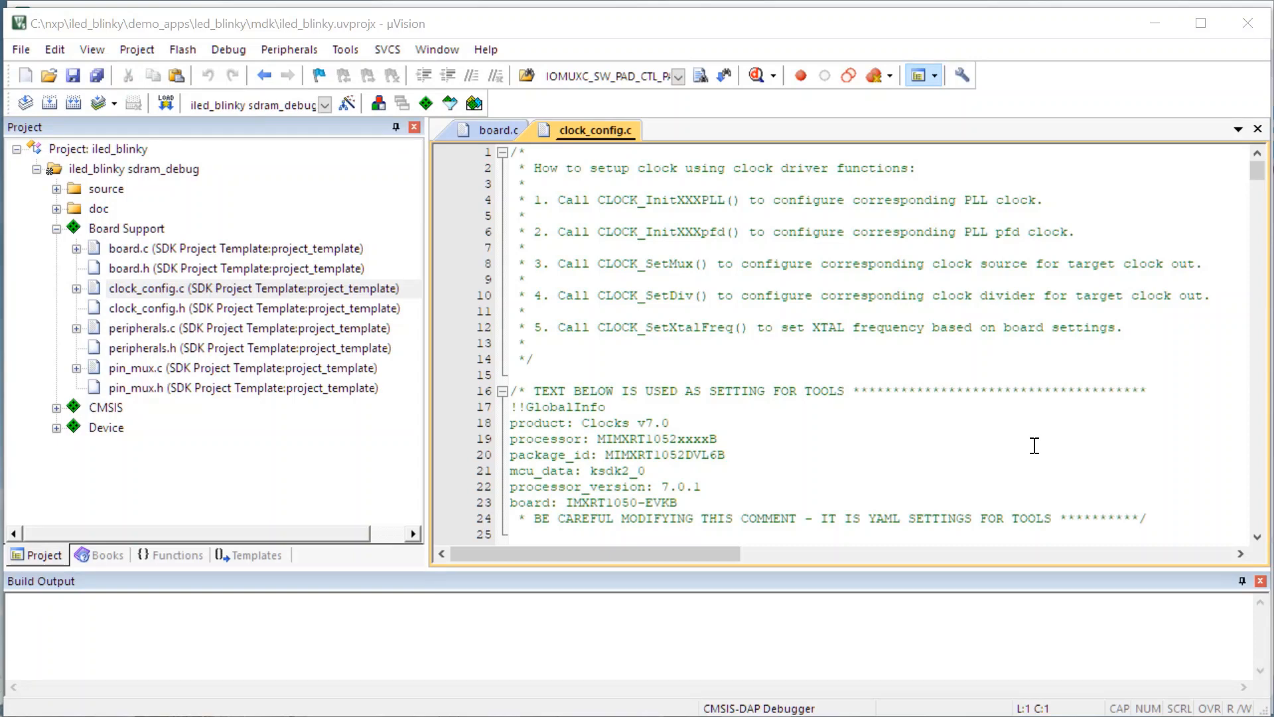
# Step: Exclude fsl_flexspi_nor_boot.c, the SDK Drivers xip_device component under Device, from the target build and rebuild all target files
pyautogui.click(55, 429)
pyautogui.scroll(-4, 176, 452)
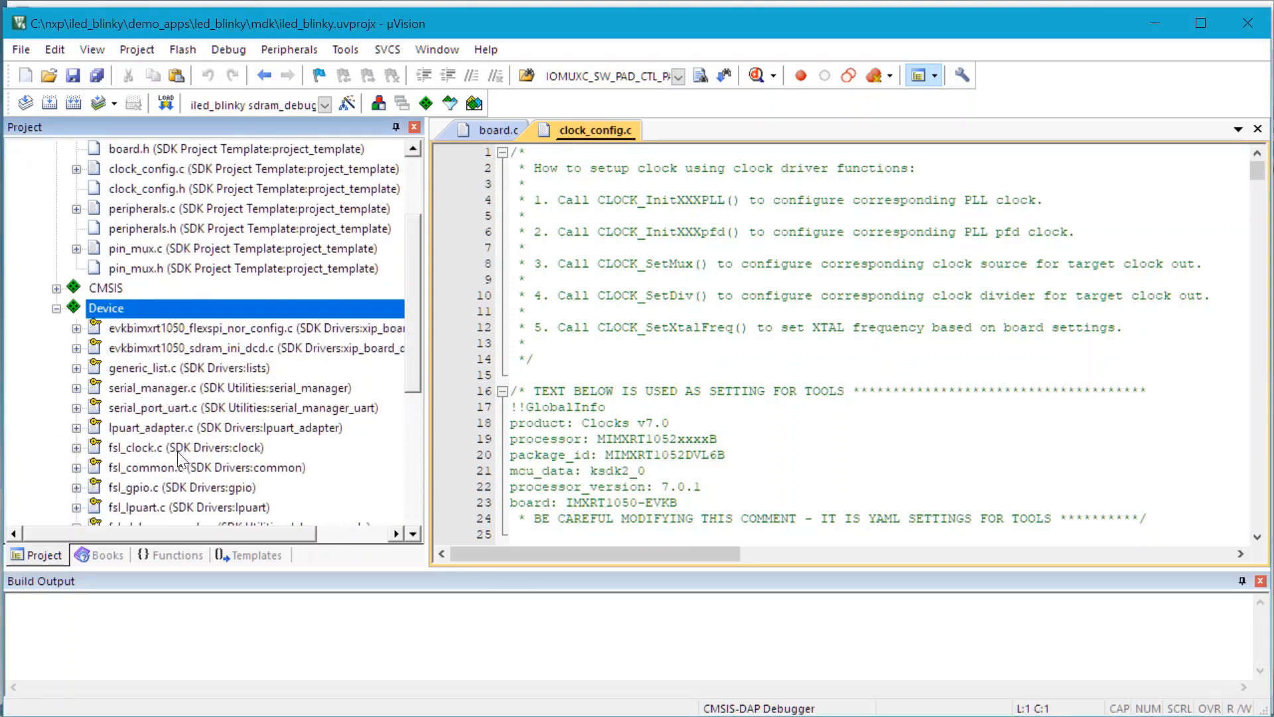
pyautogui.scroll(-2, 168, 451)
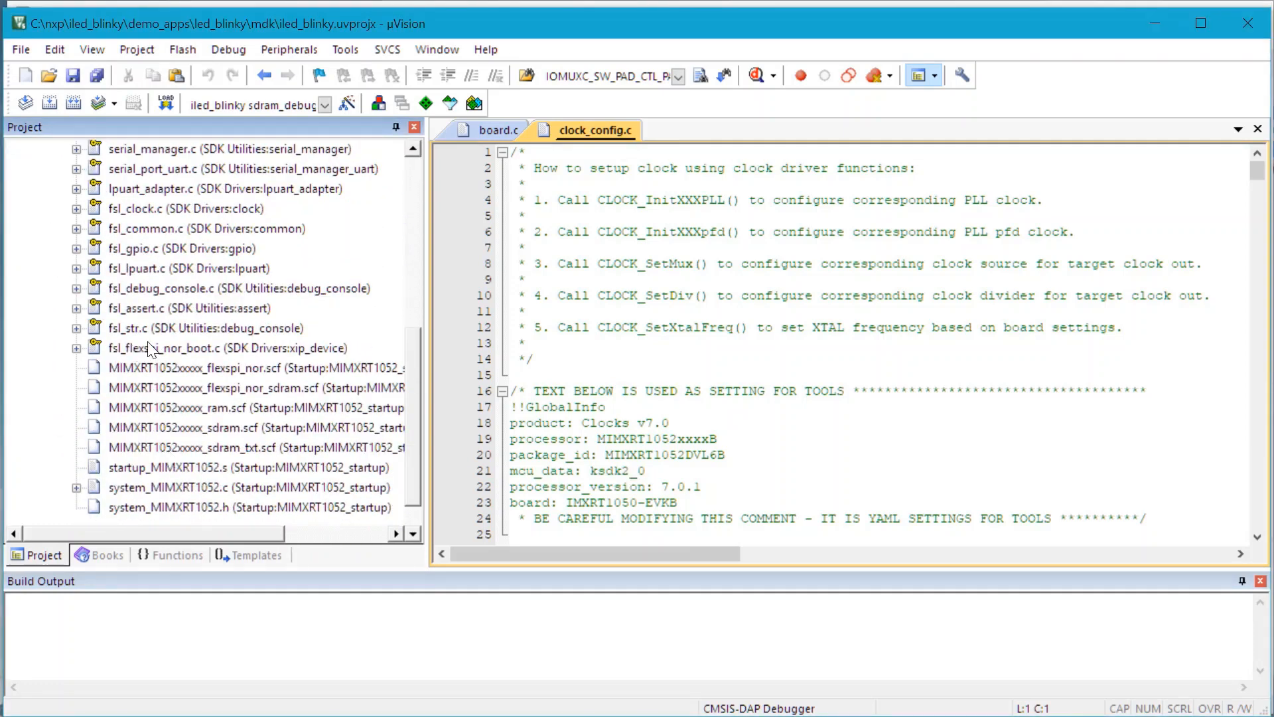
pyautogui.click(341, 348)
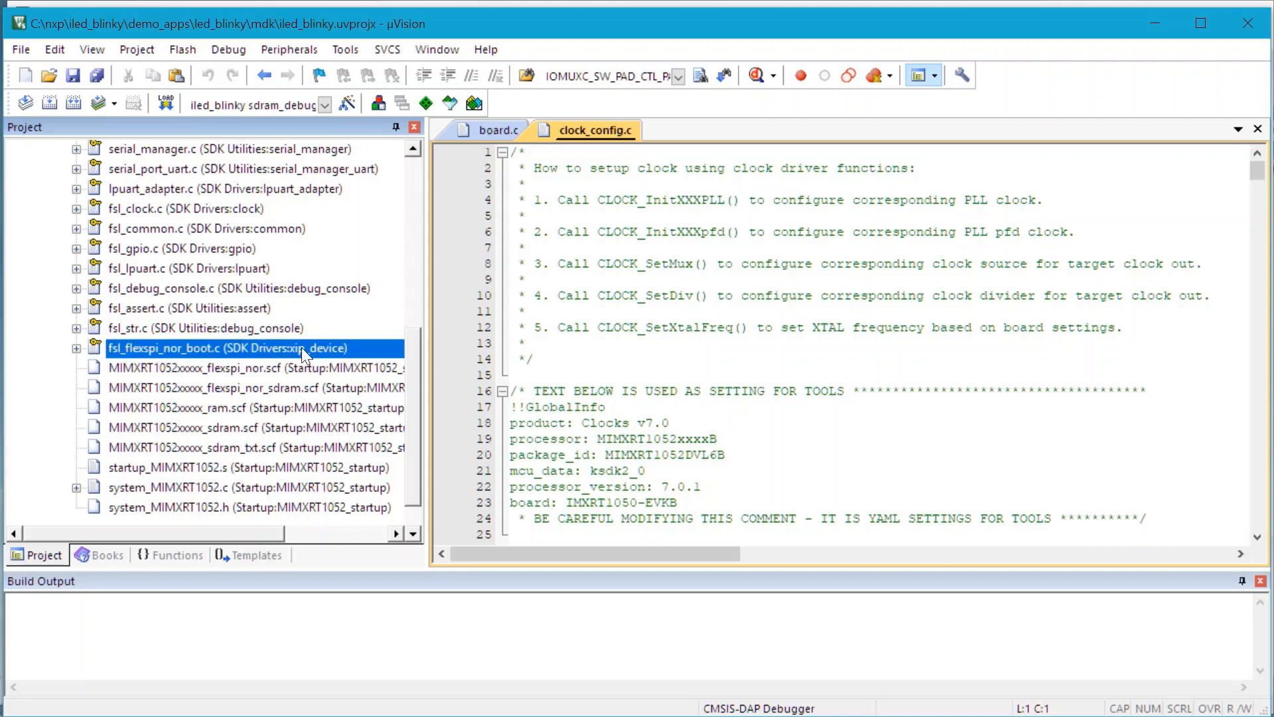
pyautogui.rightClick(137, 348)
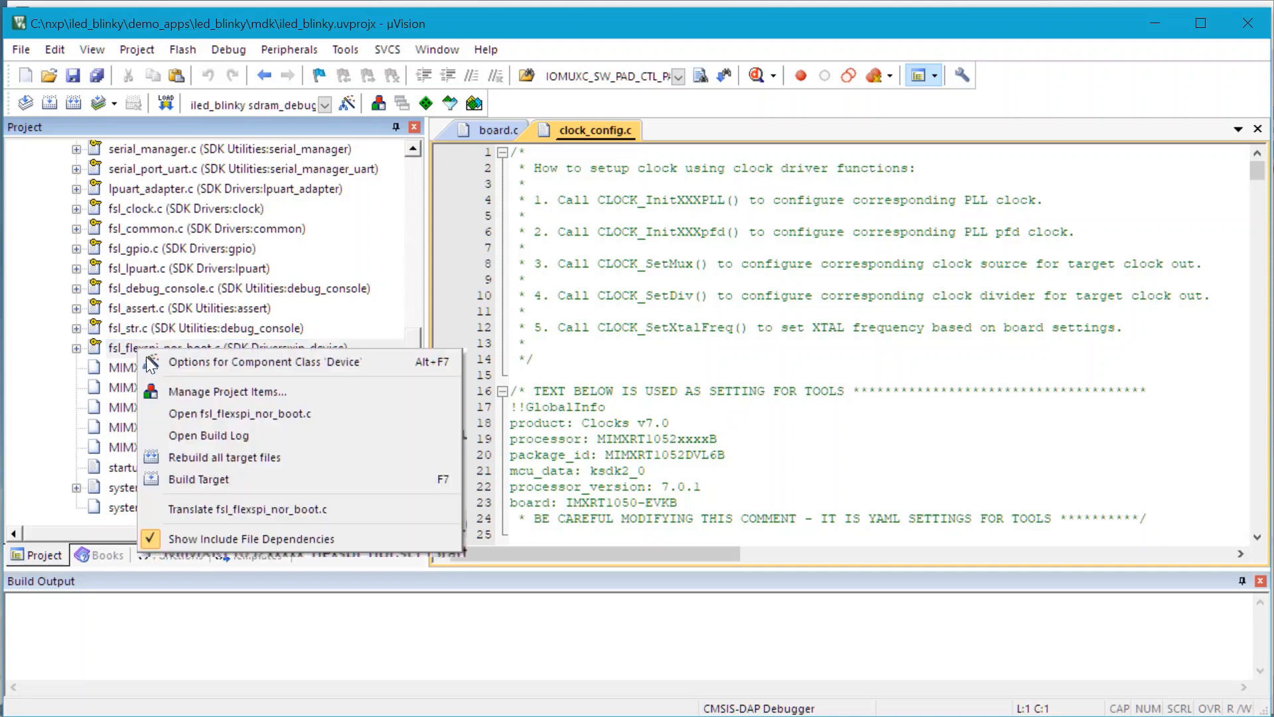
pyautogui.click(393, 361)
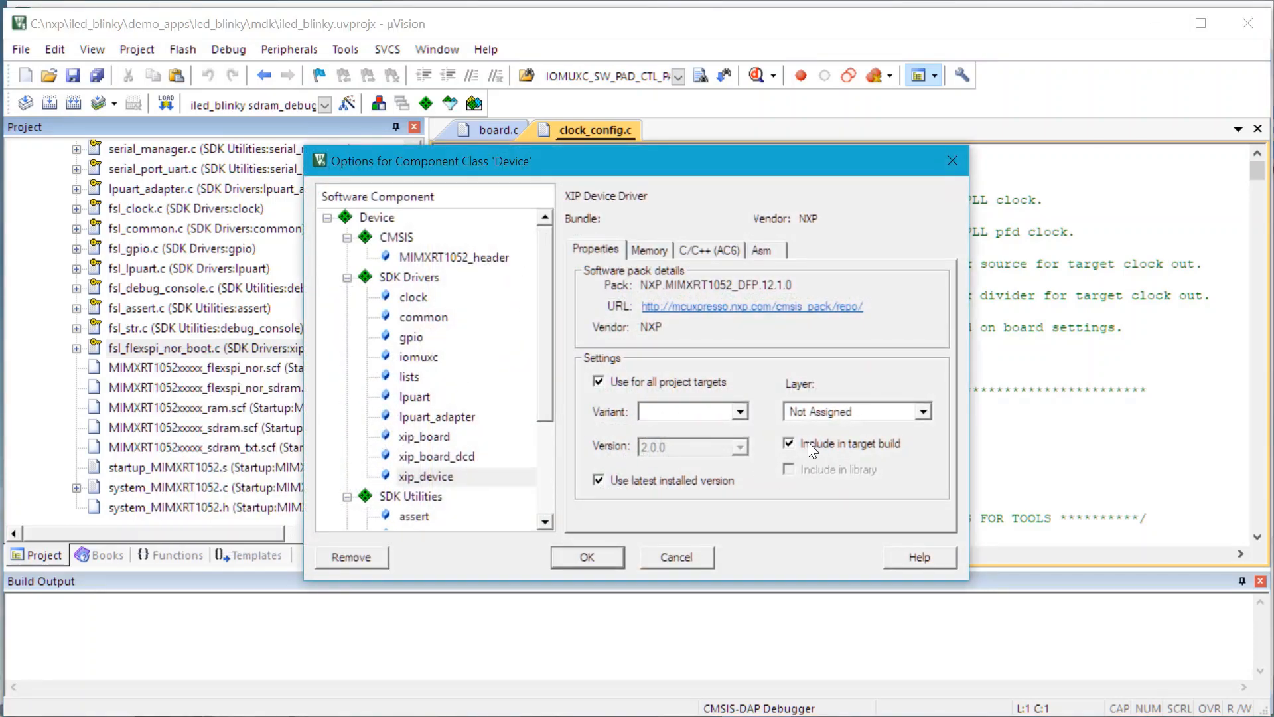
pyautogui.click(790, 443)
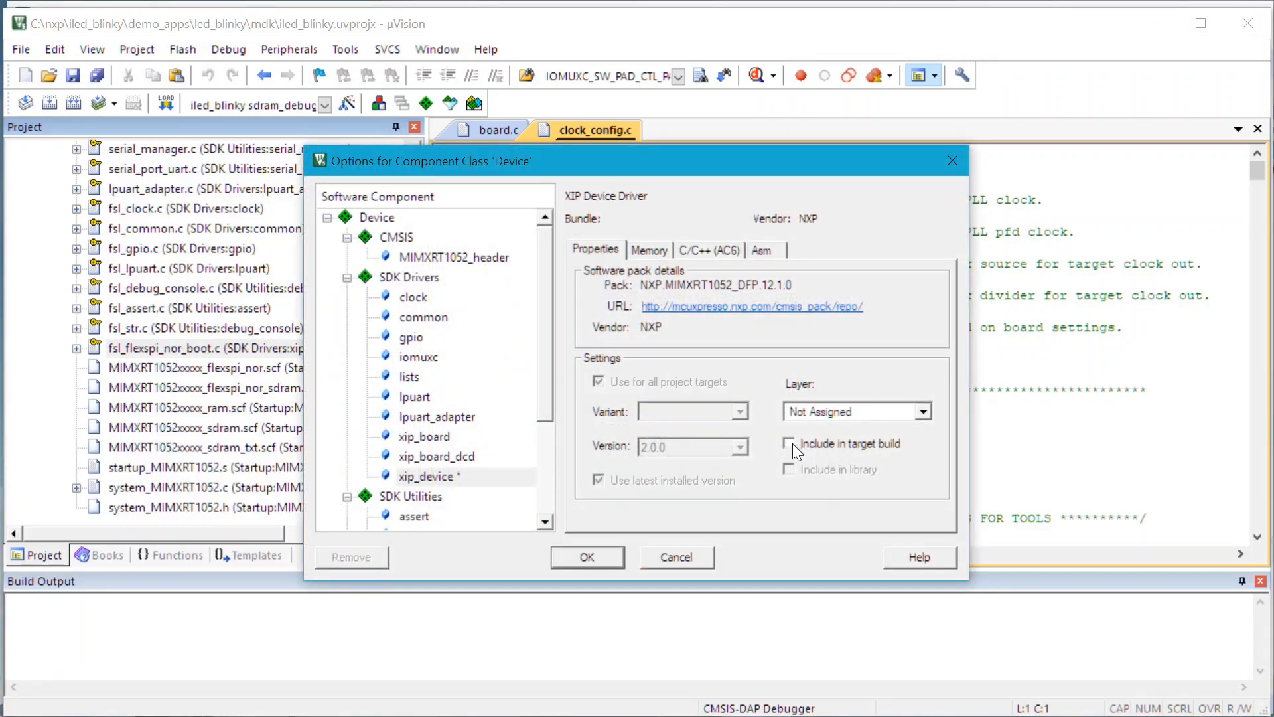
pyautogui.click(598, 555)
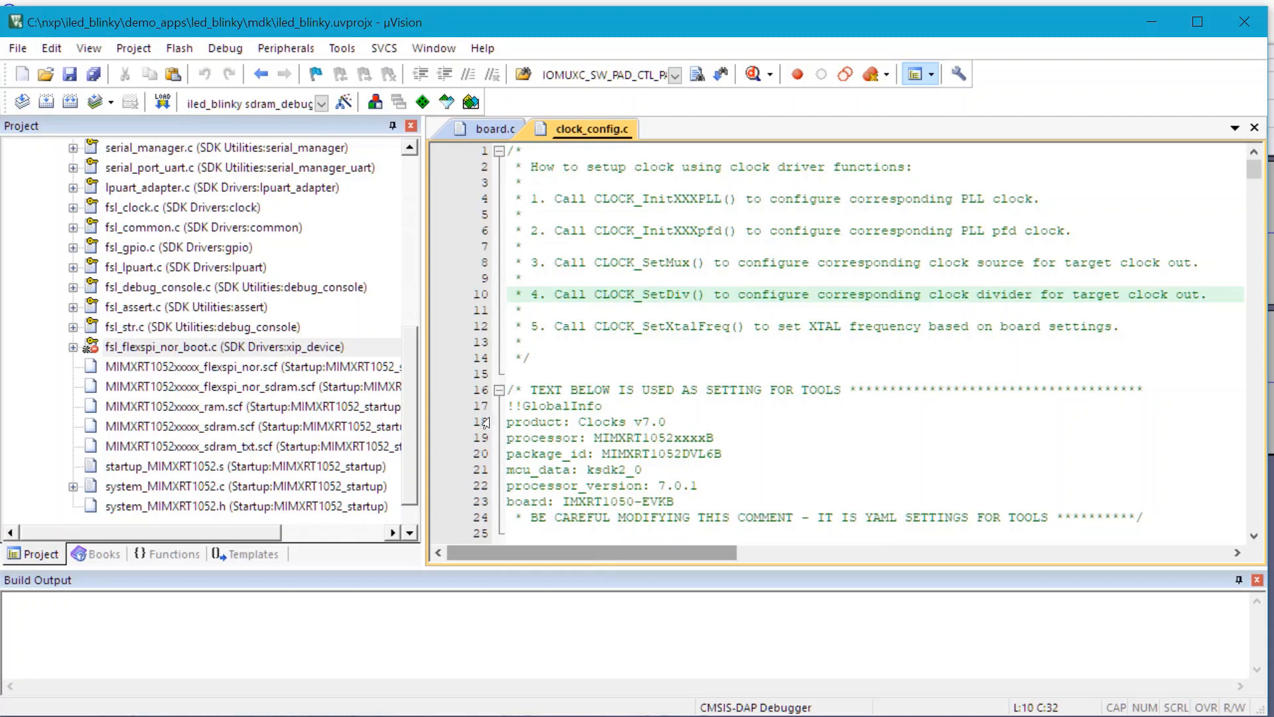
pyautogui.click(77, 103)
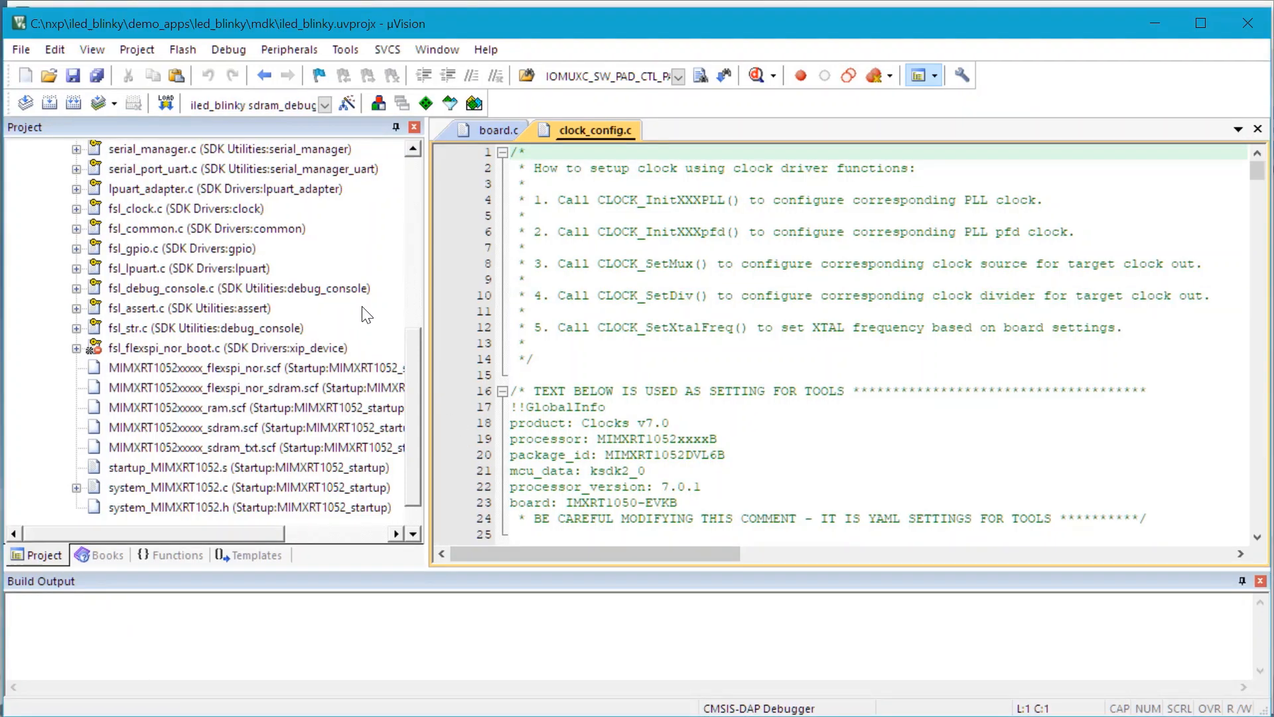
# Step: Choose ULINKplus Debugger as the debug adapter in the options for the iled_blinky sdram_debug target
pyautogui.click(345, 104)
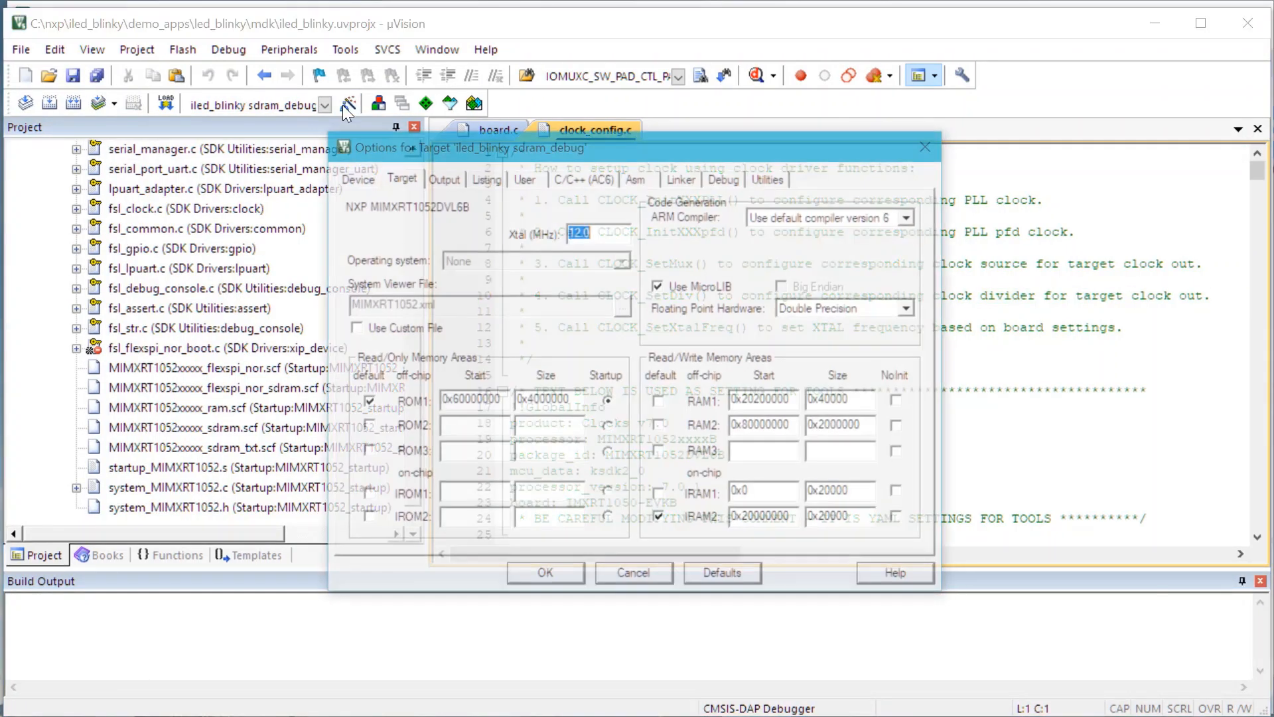
pyautogui.click(726, 177)
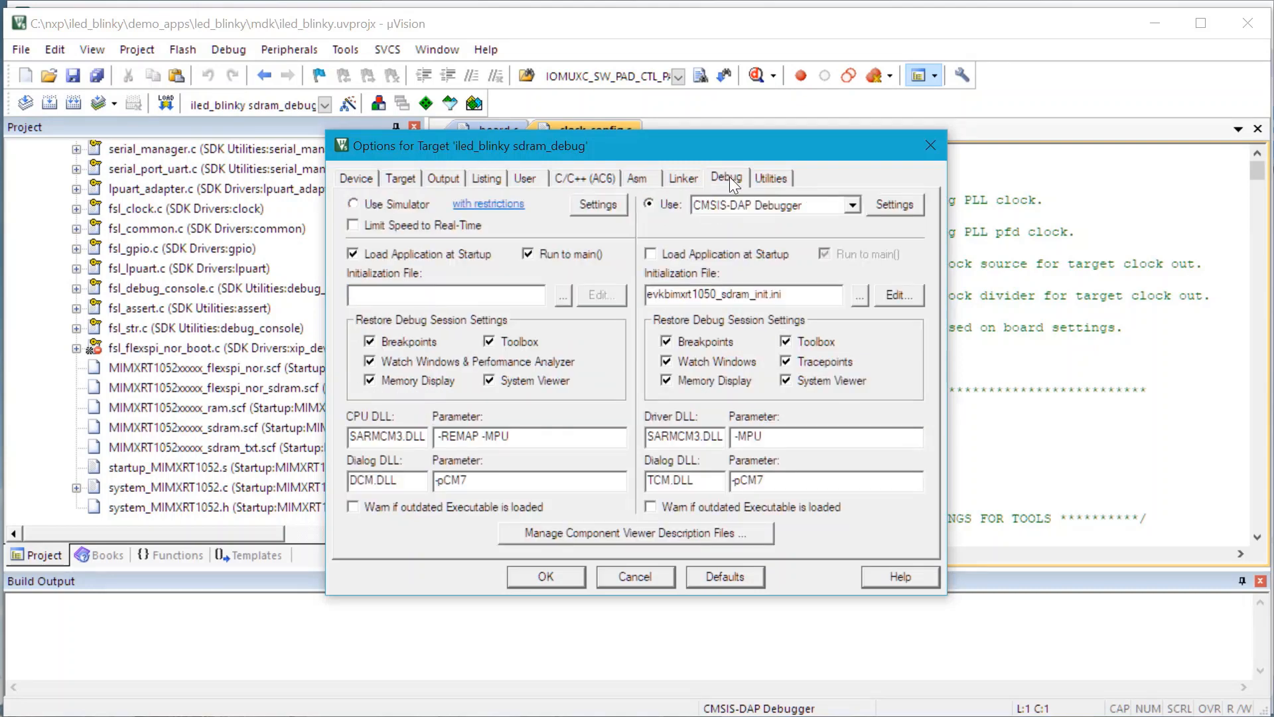
pyautogui.click(806, 205)
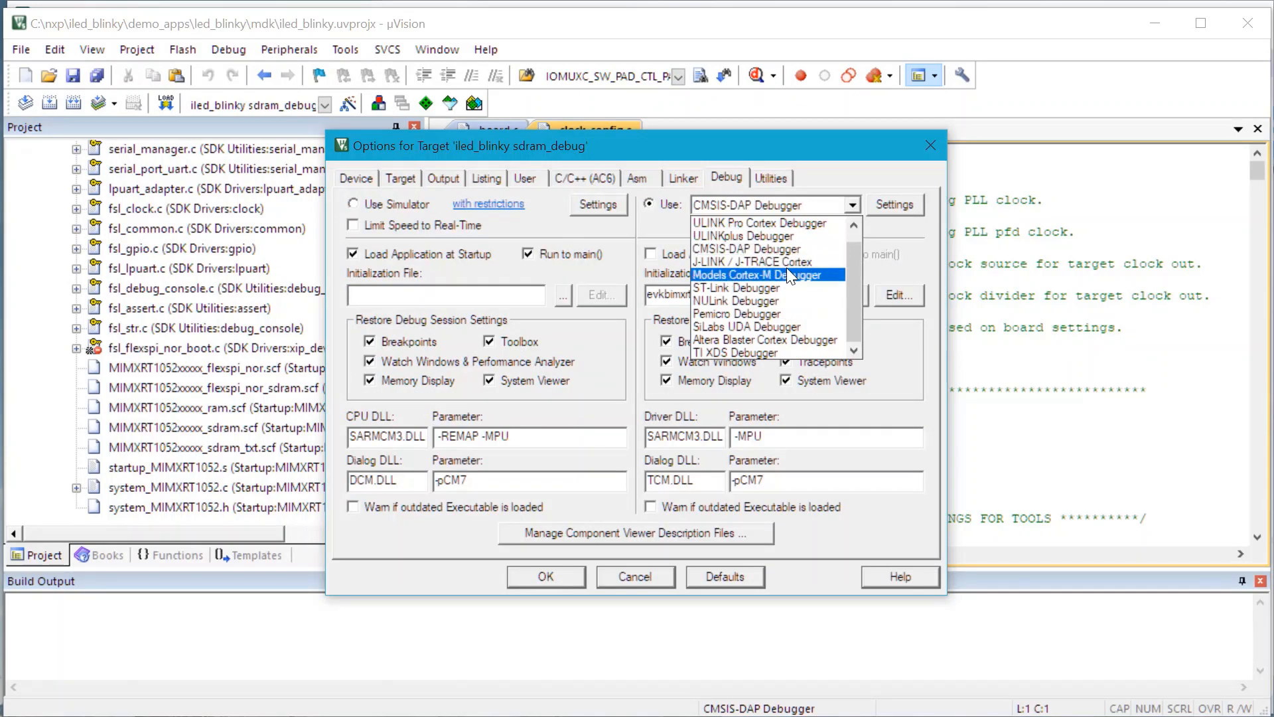
pyautogui.click(778, 237)
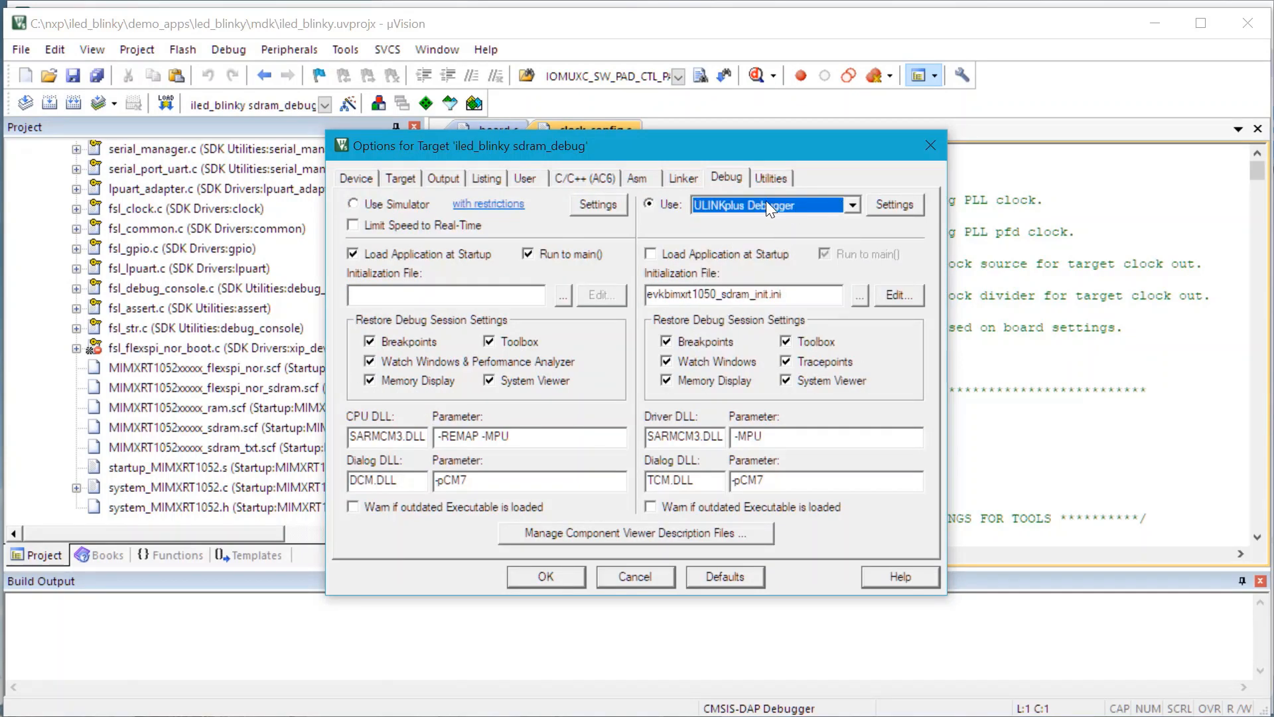
# Step: Apply the target options, start a debug session for iled_blinky sdram_debug, and show the System Analyzer
pyautogui.click(547, 580)
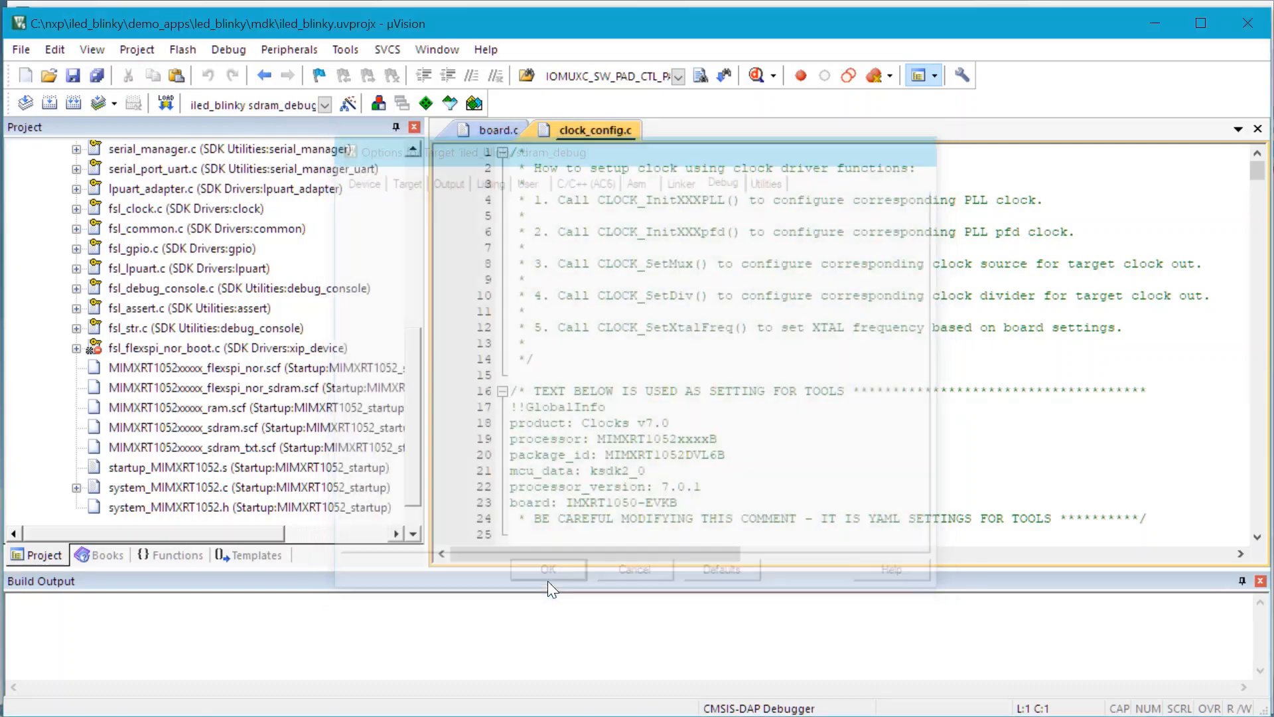
pyautogui.click(758, 79)
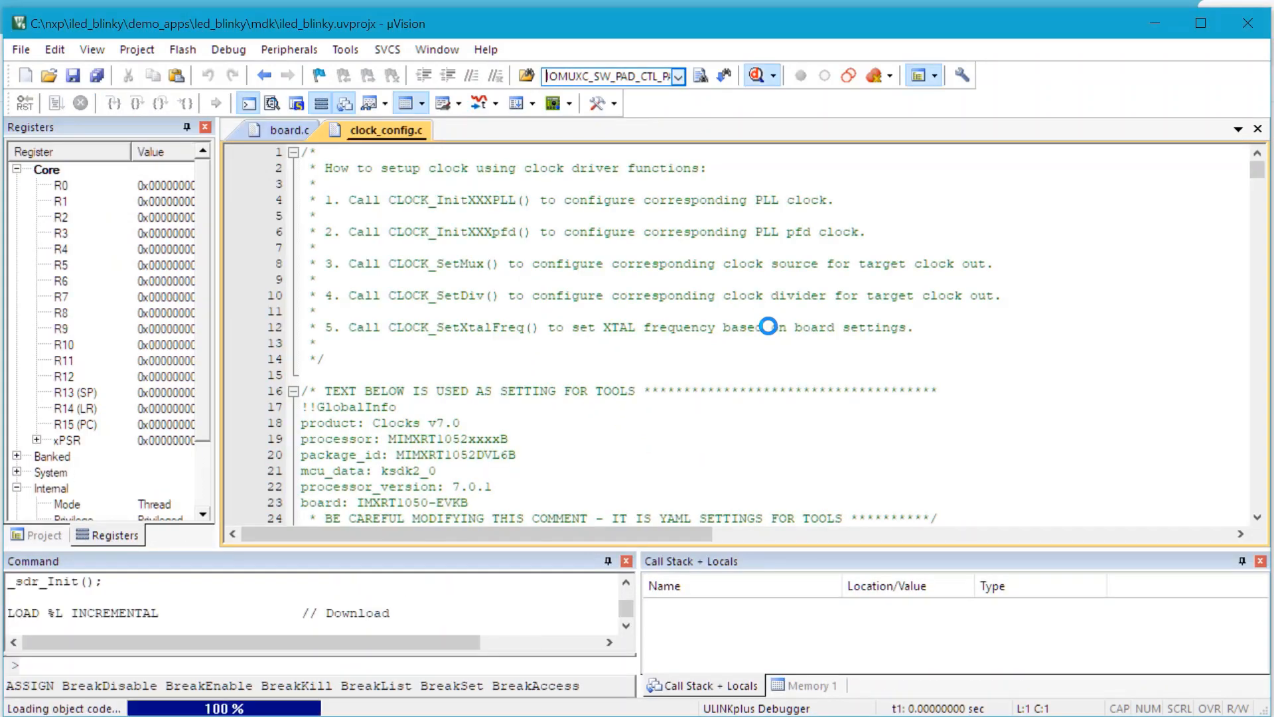
pyautogui.click(480, 108)
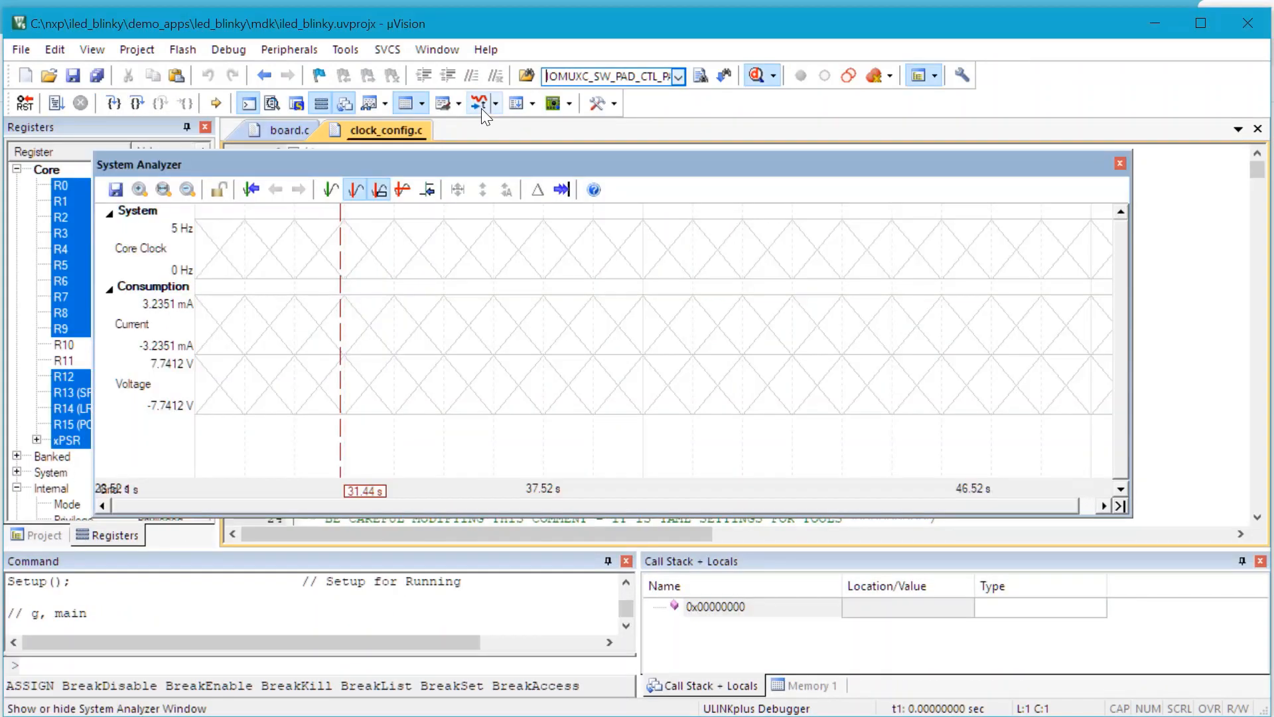
# Step: Run the application to examine its Core Clock trace over time in the System Analyzer, and stop and exit the debug session
pyautogui.click(47, 104)
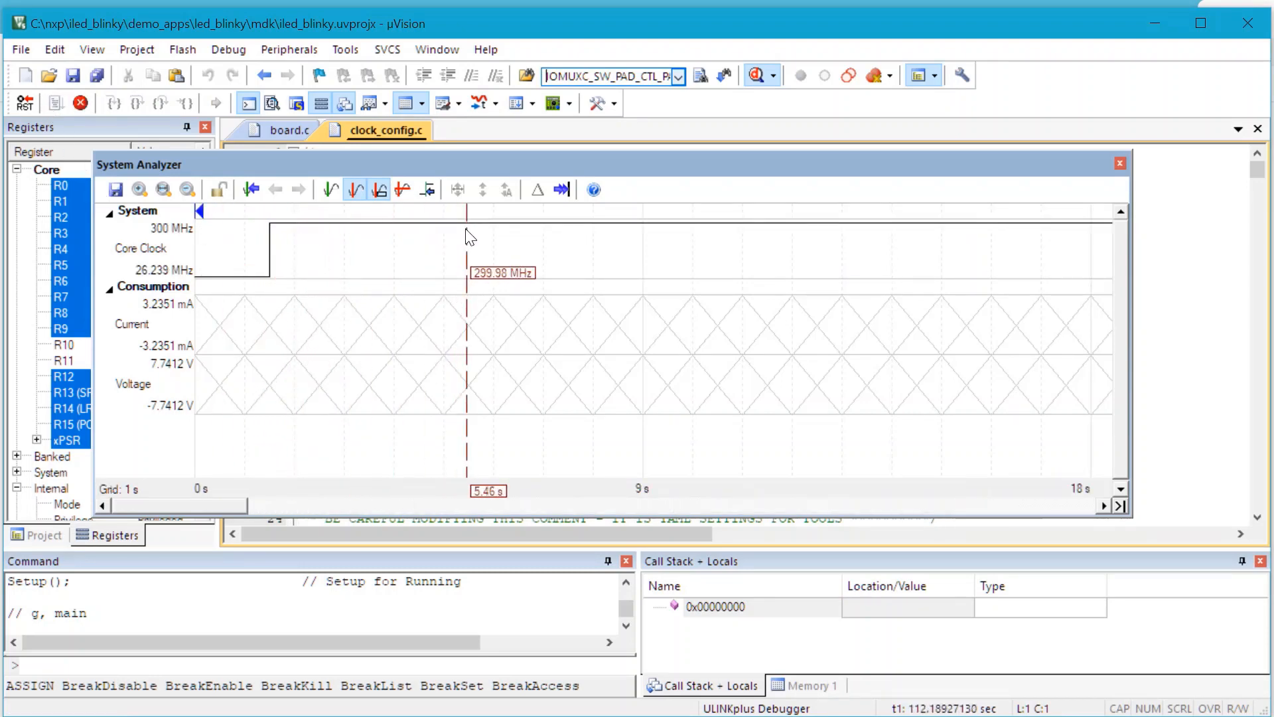
pyautogui.scroll(-3, 468, 231)
pyautogui.click(469, 231)
pyautogui.scroll(-3, 468, 231)
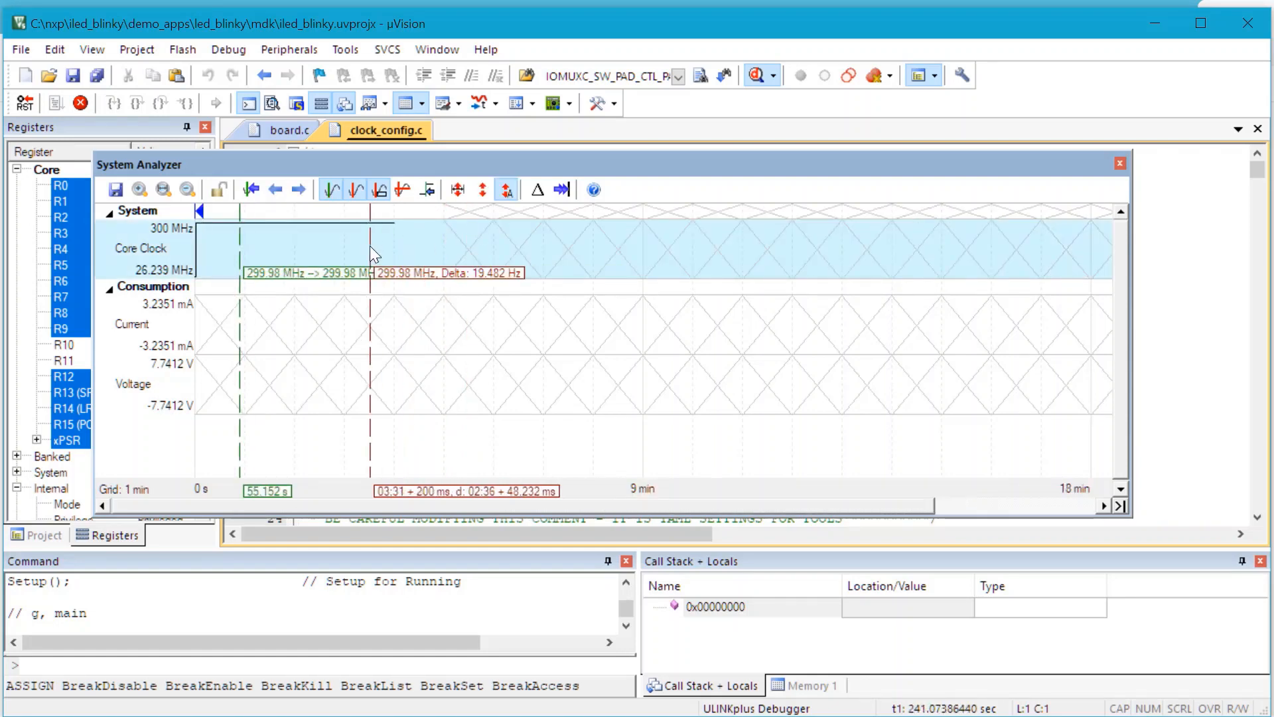
pyautogui.click(80, 103)
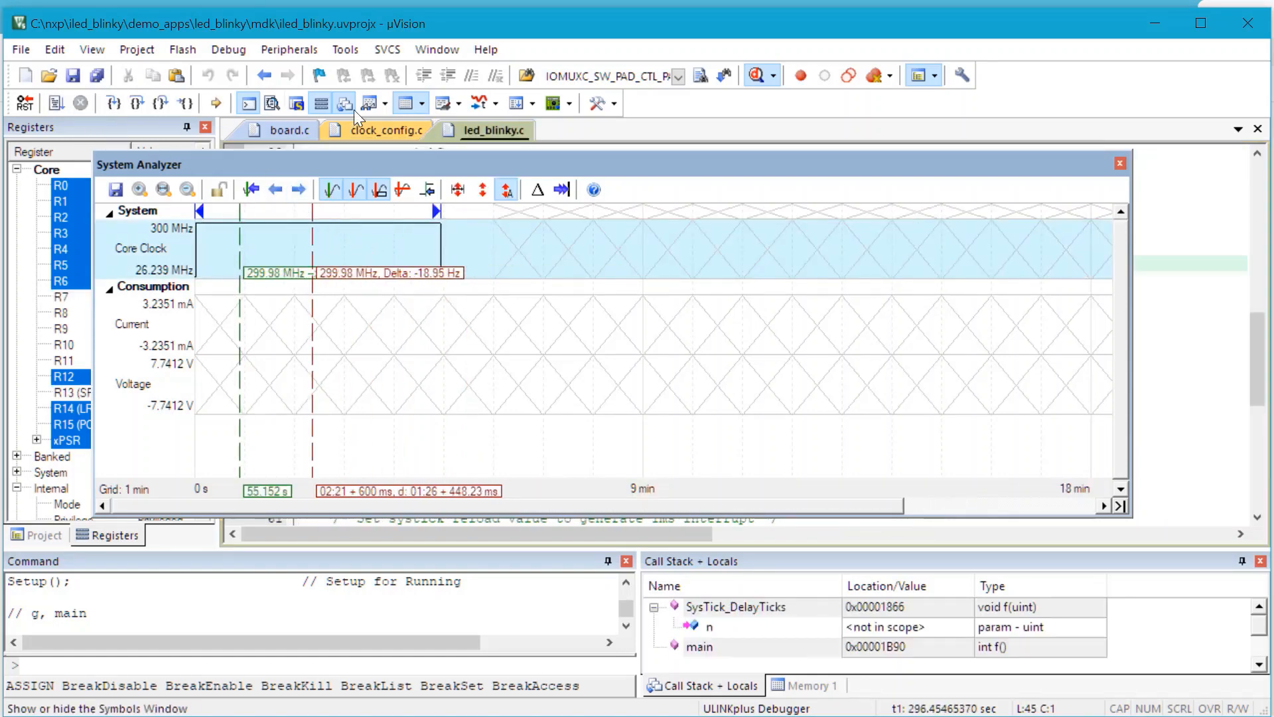
pyautogui.click(757, 77)
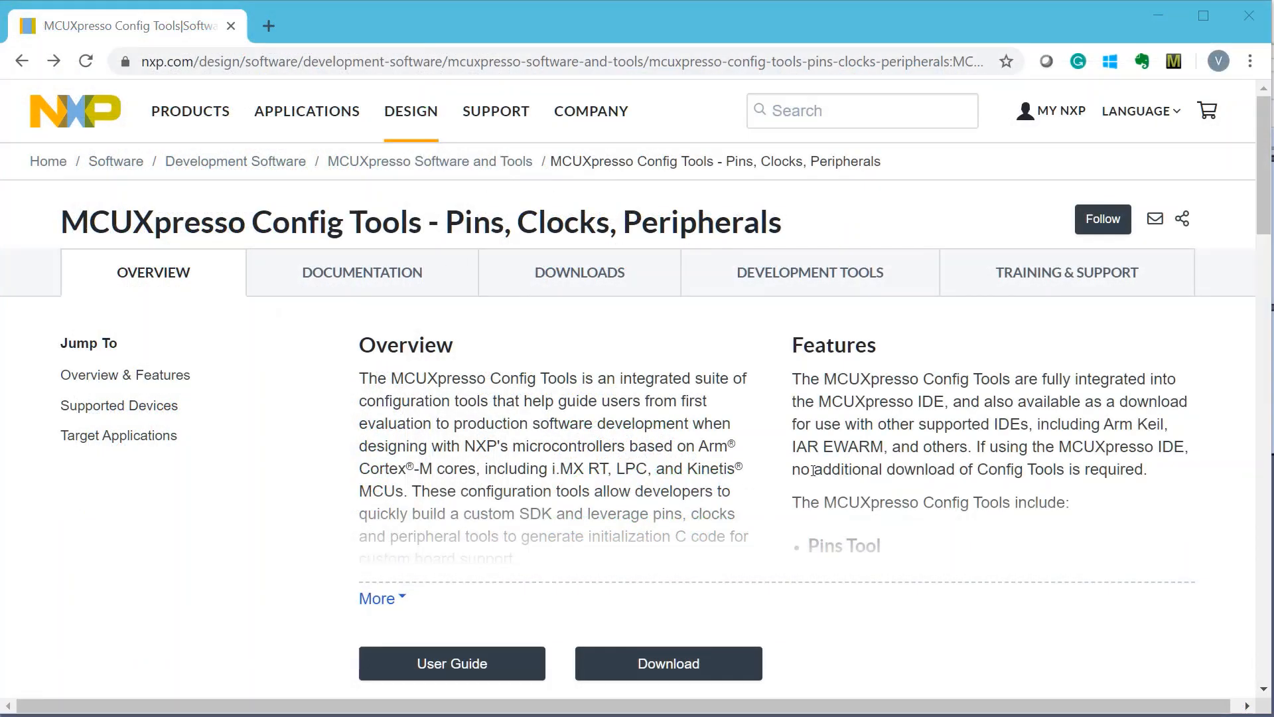
# Step: In the browser, review the overview of NXP's MCUXpresso Config Tools - Pins, Clocks, Peripherals page and open its documentation section
pyautogui.scroll(-4, 813, 471)
pyautogui.scroll(-6, 813, 471)
pyautogui.scroll(10, 814, 469)
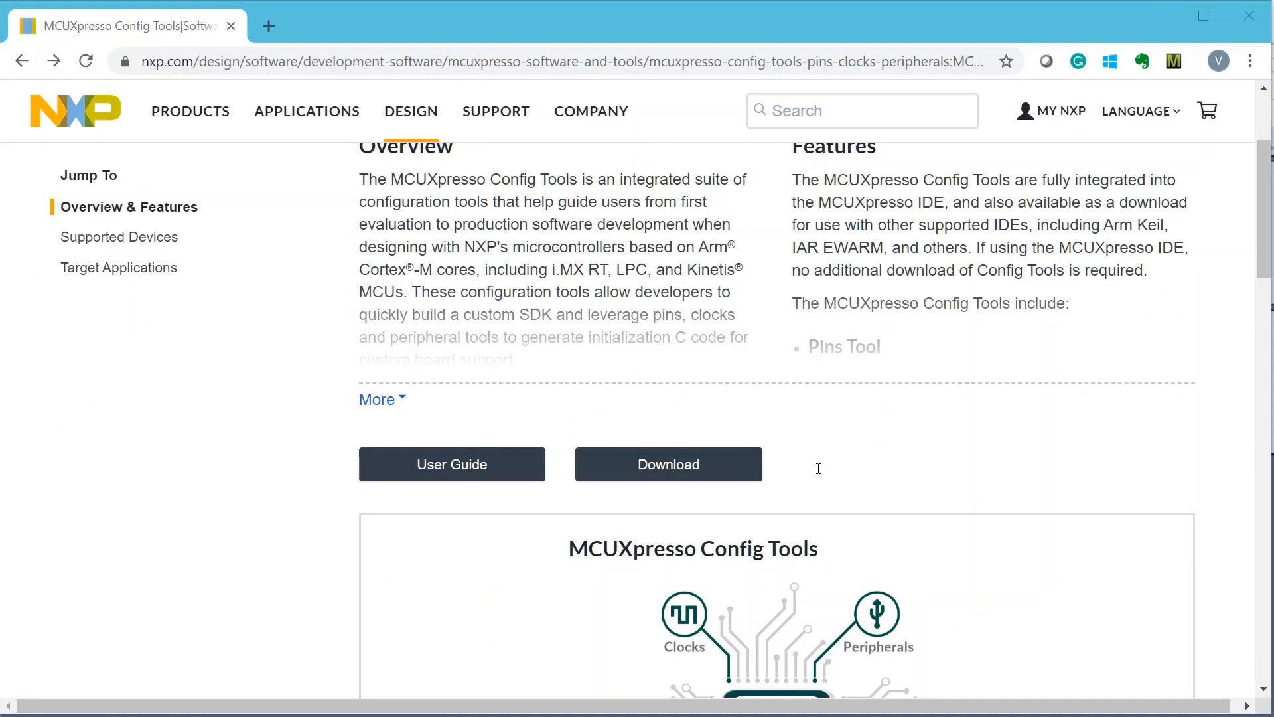
pyautogui.click(381, 272)
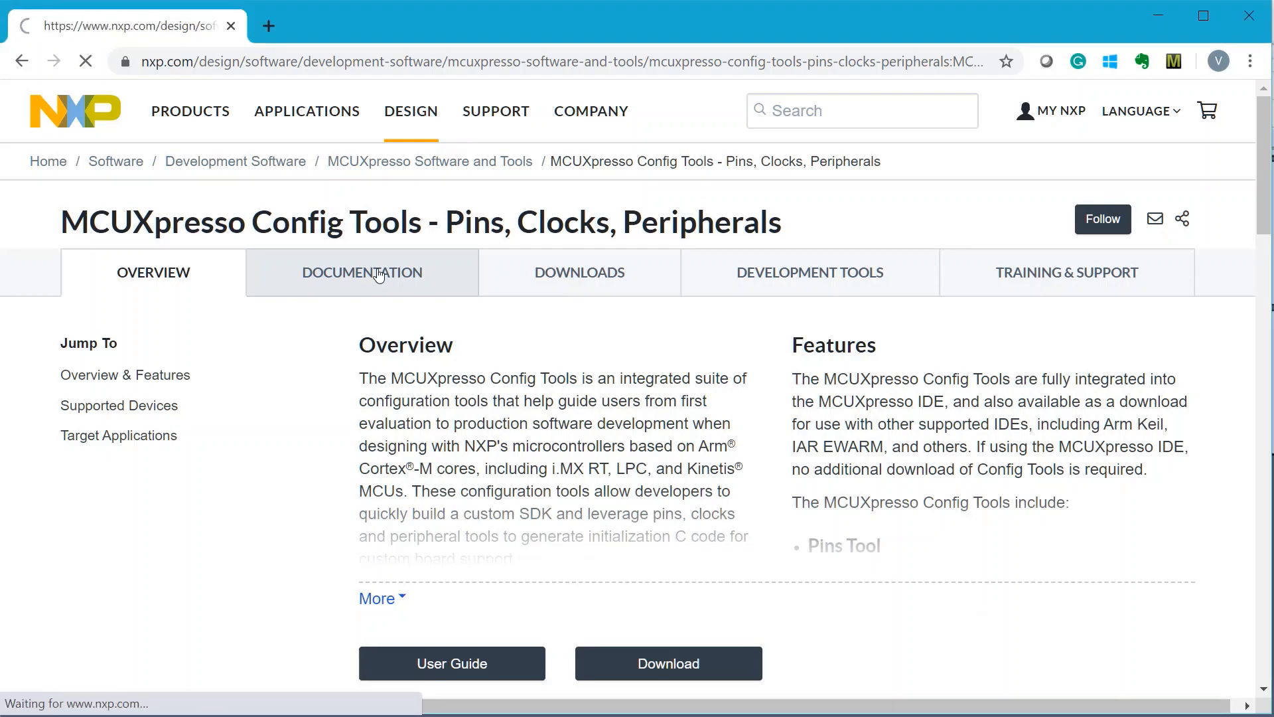